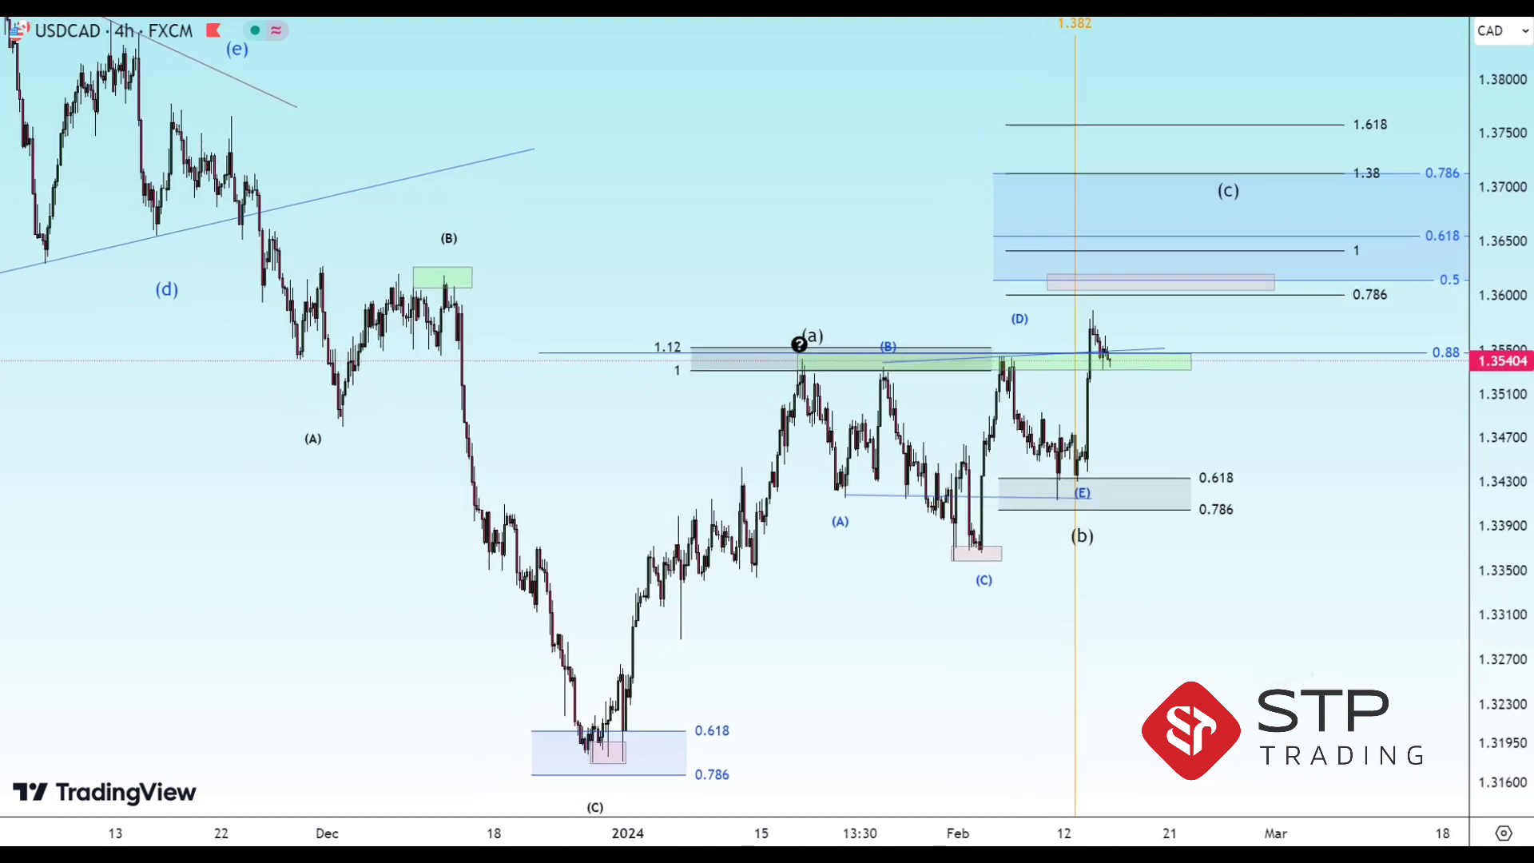
Move the Elliott count's wave (c) point up so its label sits above the 1.38 extension line
drag(1259, 684, 1317, 667)
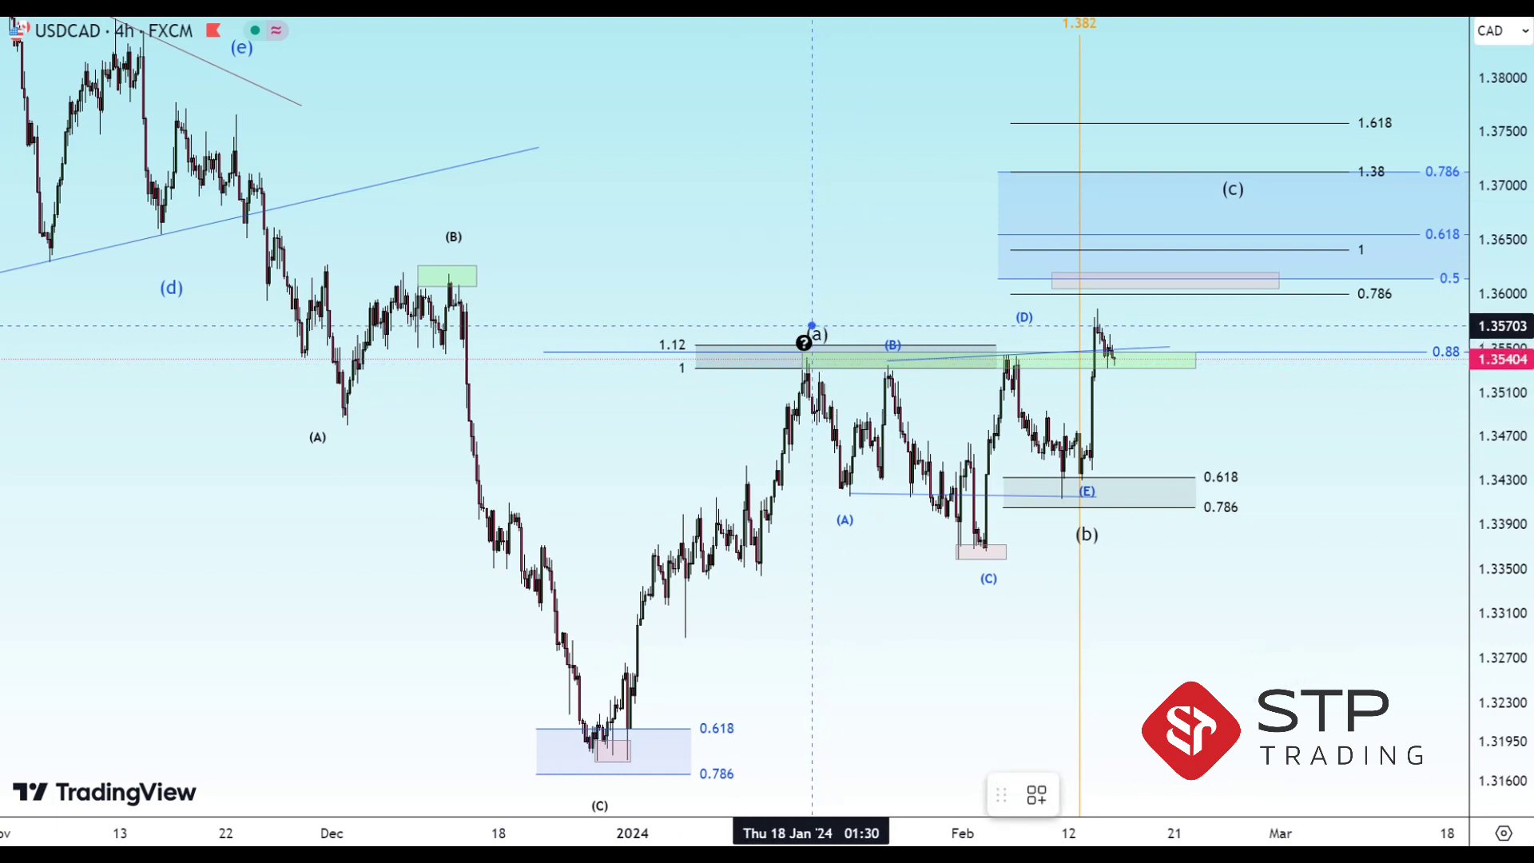
drag(812, 325, 1083, 506)
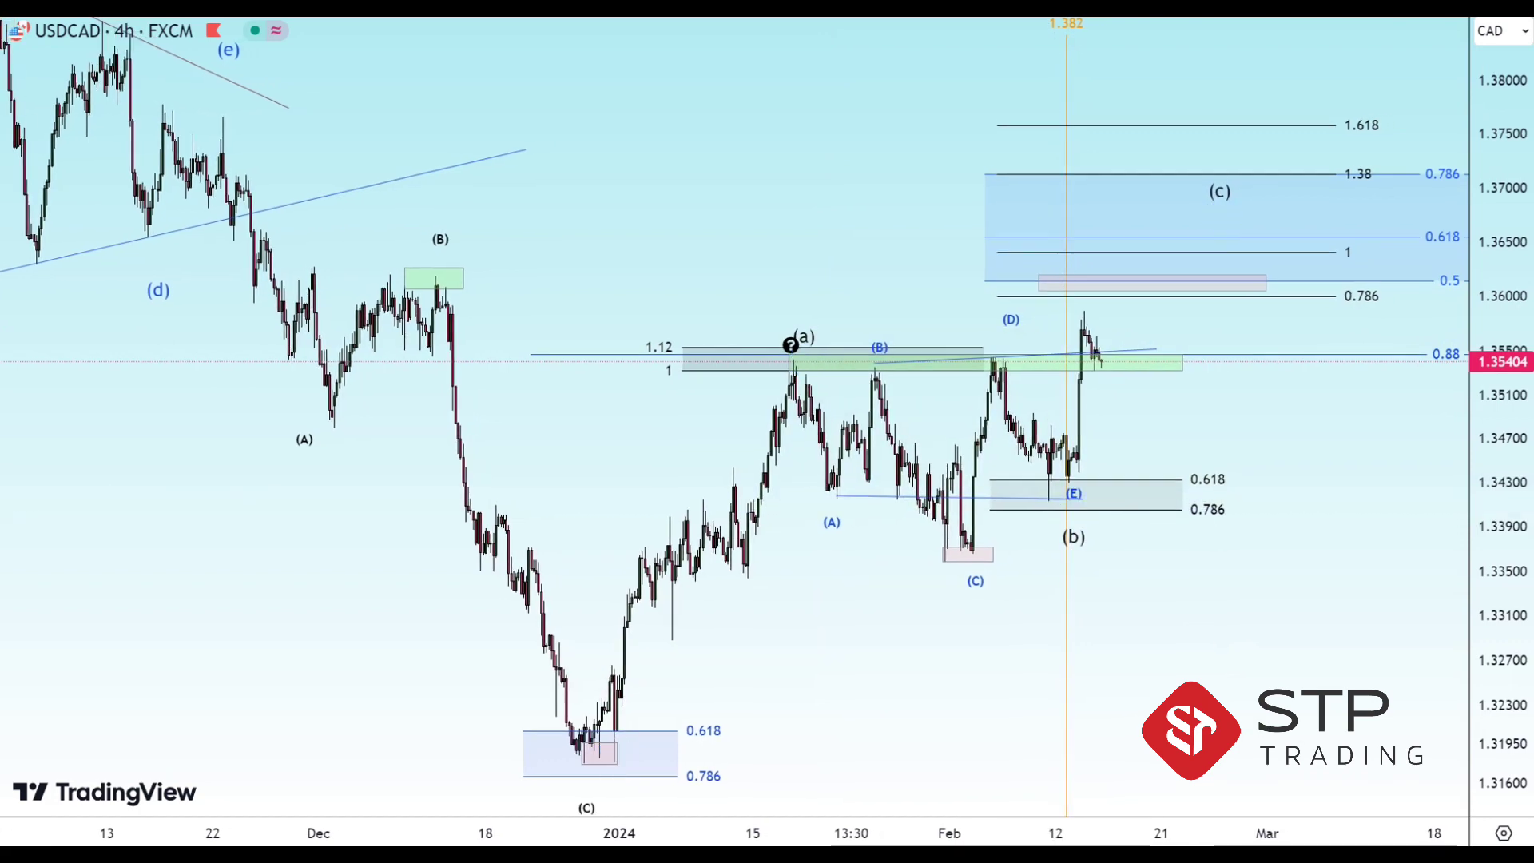
click(1073, 512)
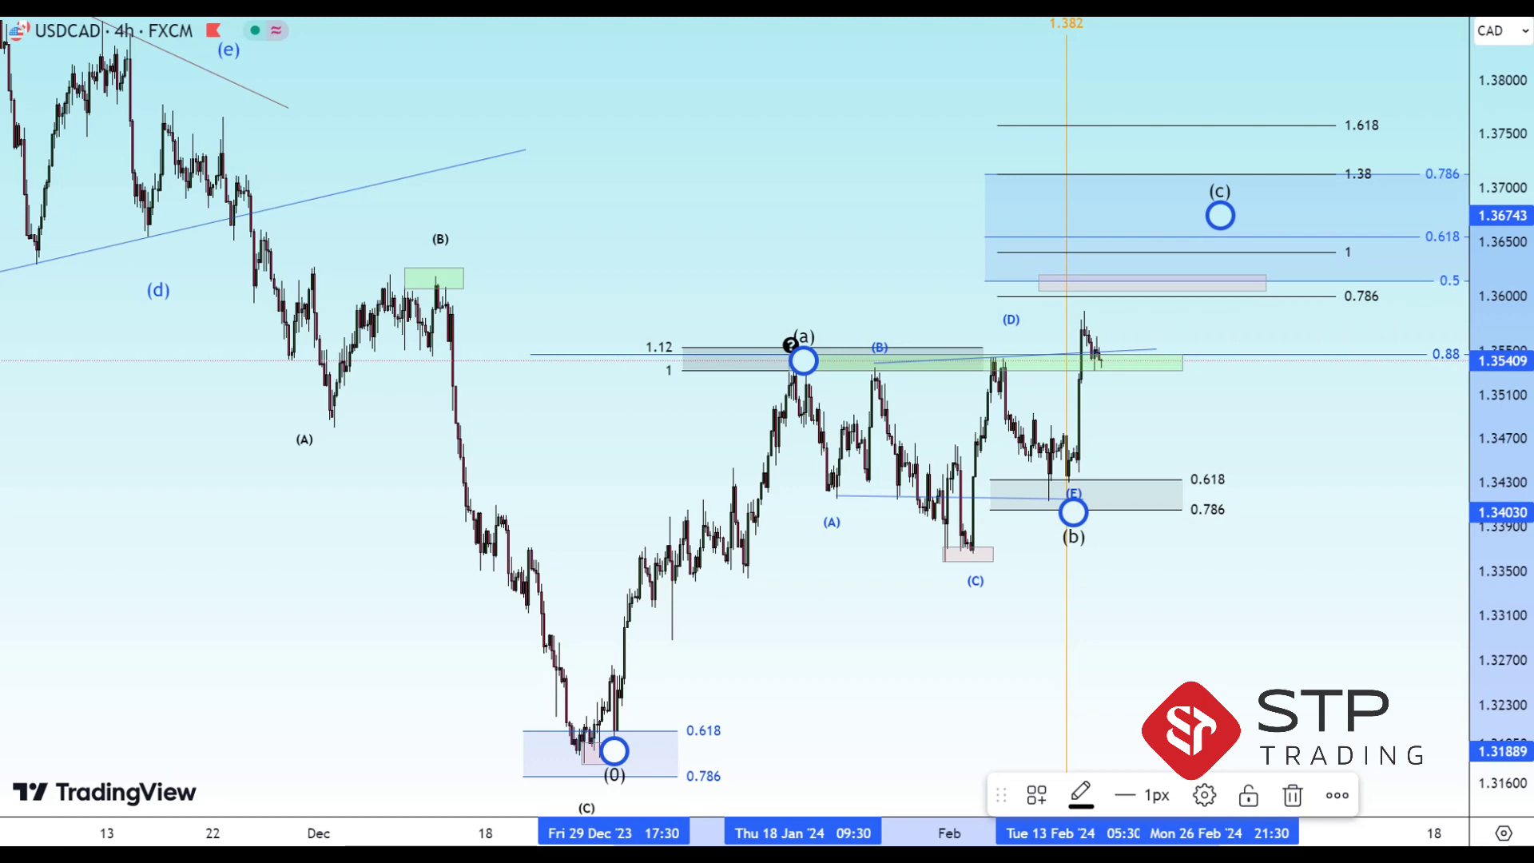
drag(1220, 215, 1263, 184)
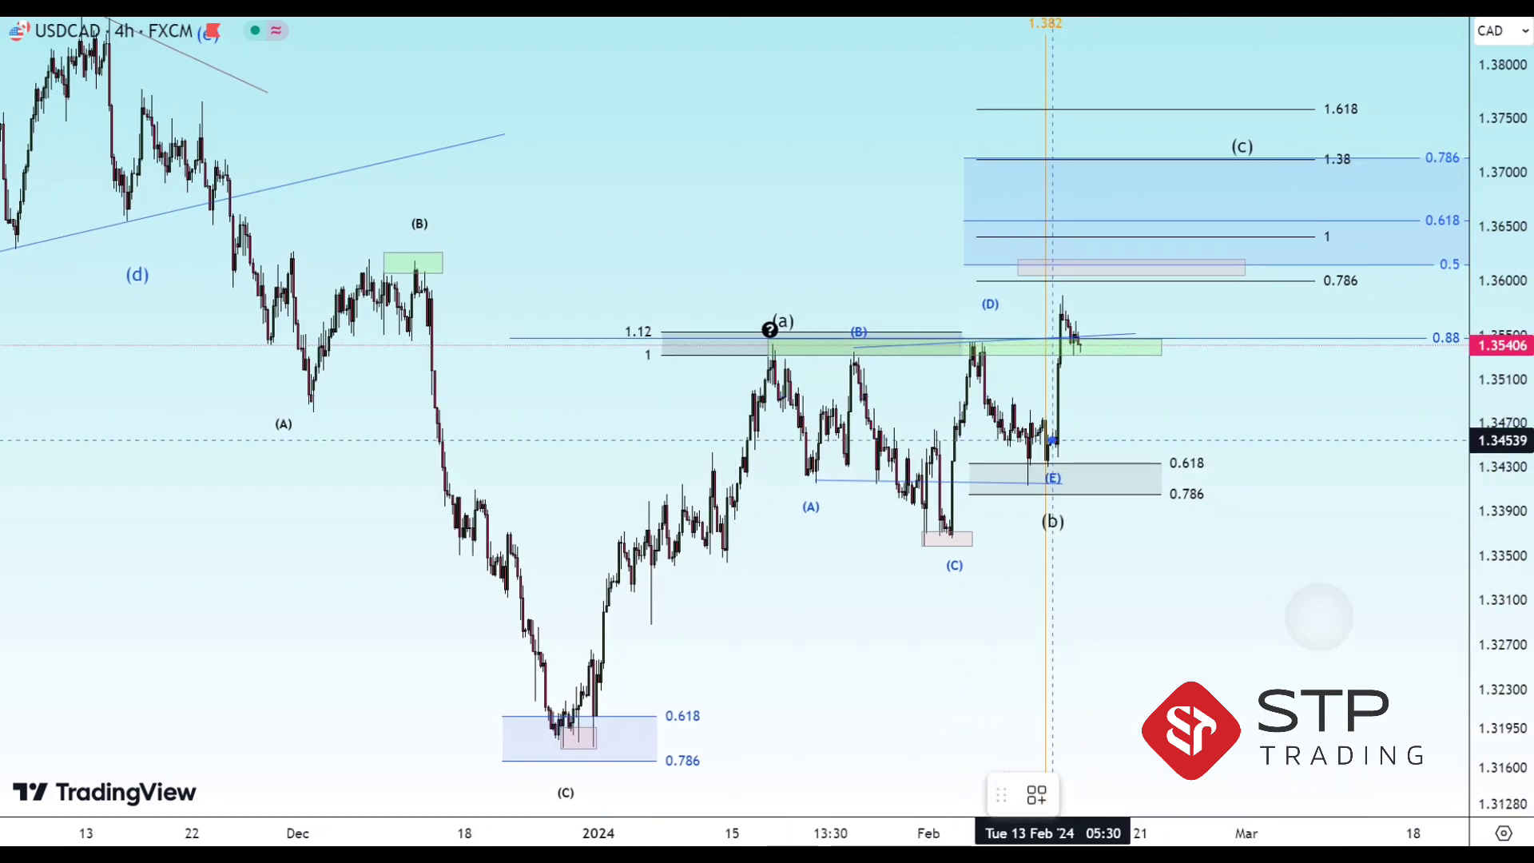
drag(1053, 440, 1060, 304)
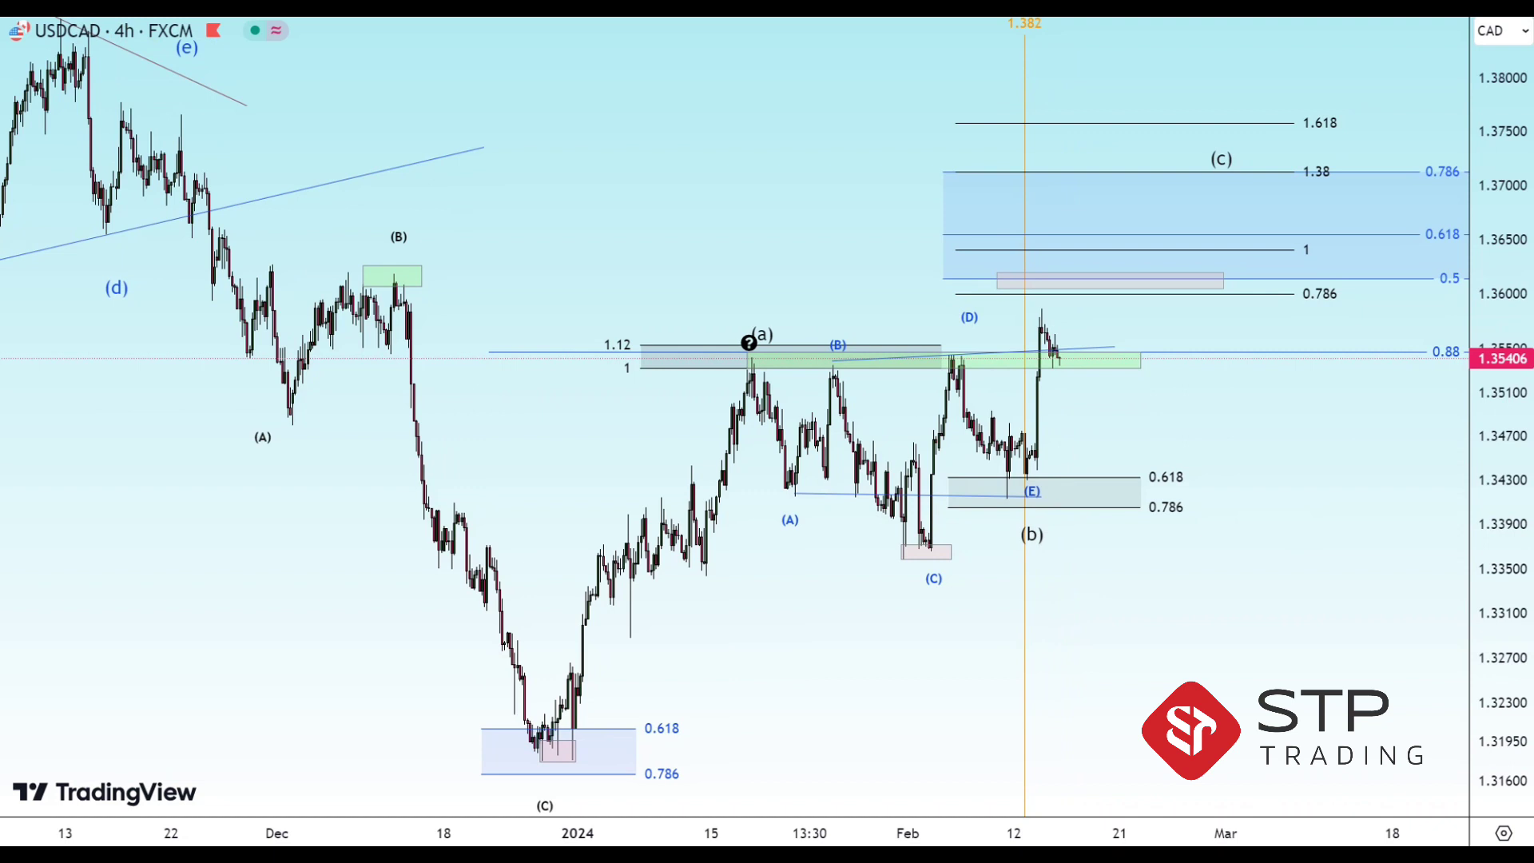
click(975, 355)
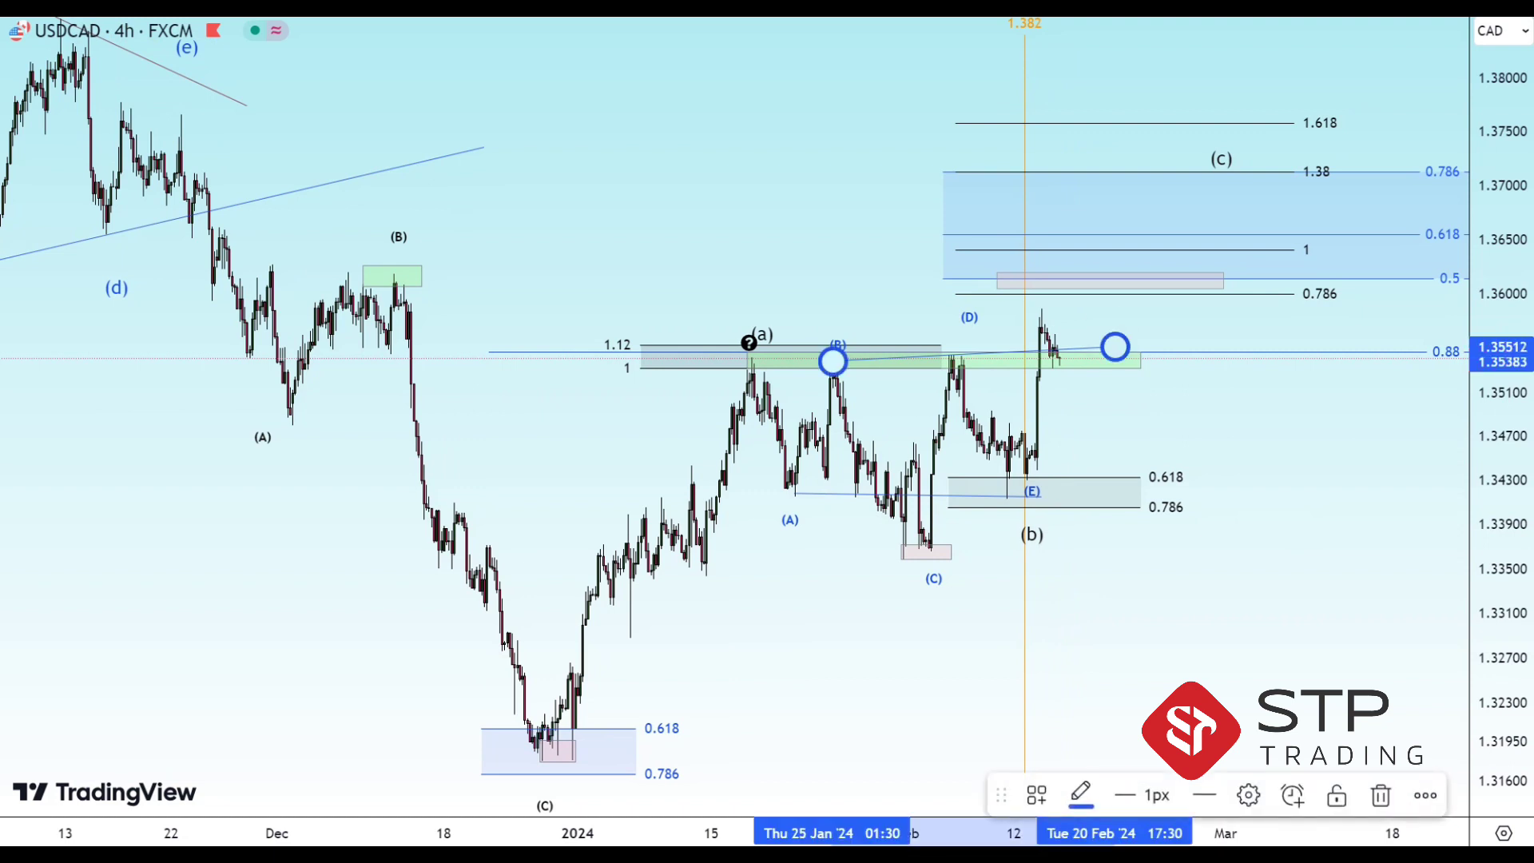
click(1077, 352)
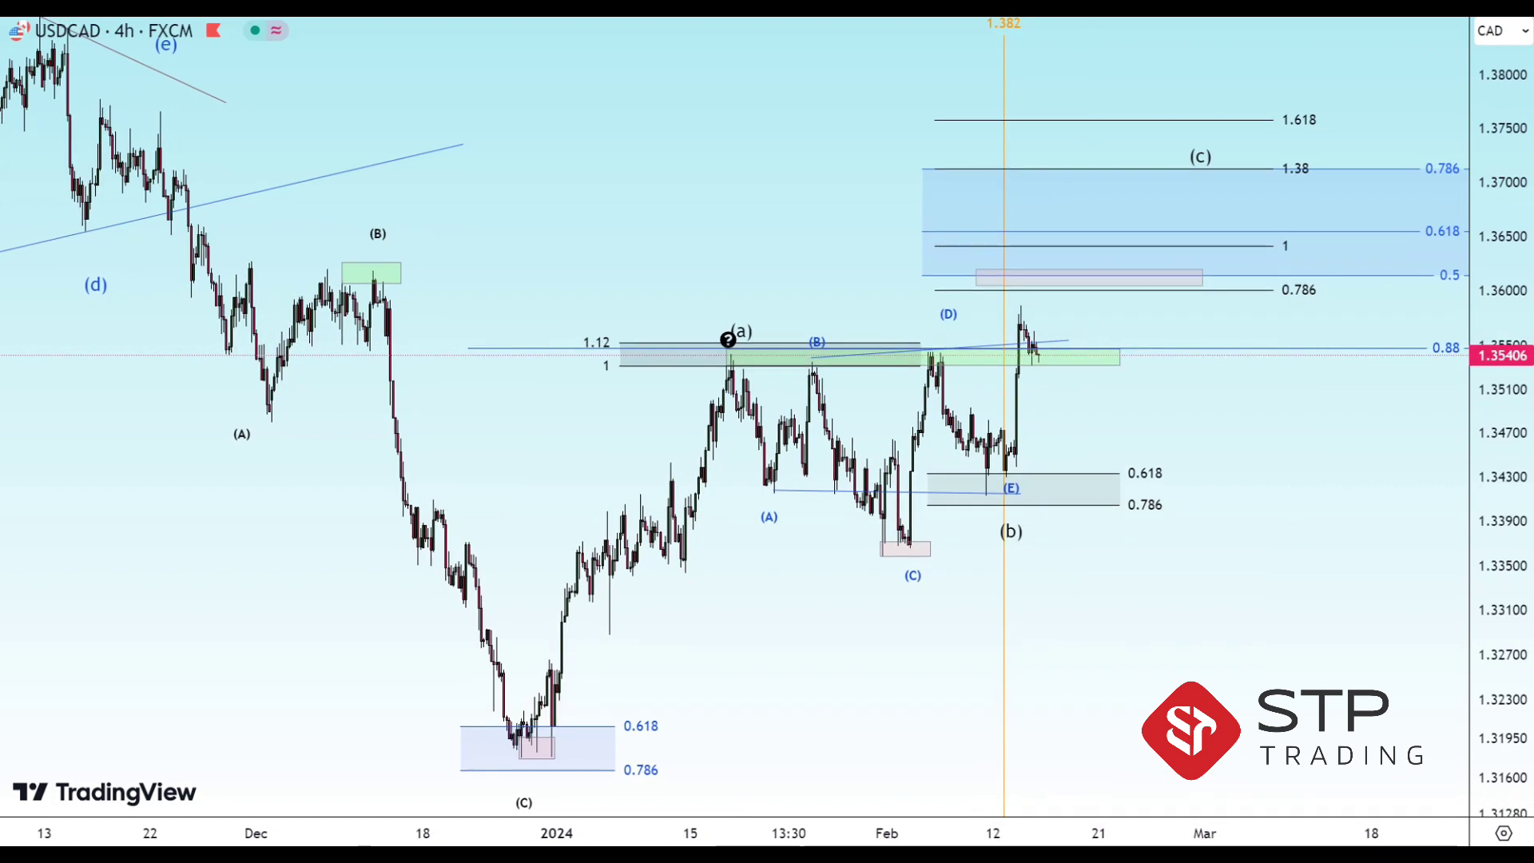
mouse_move(1043, 357)
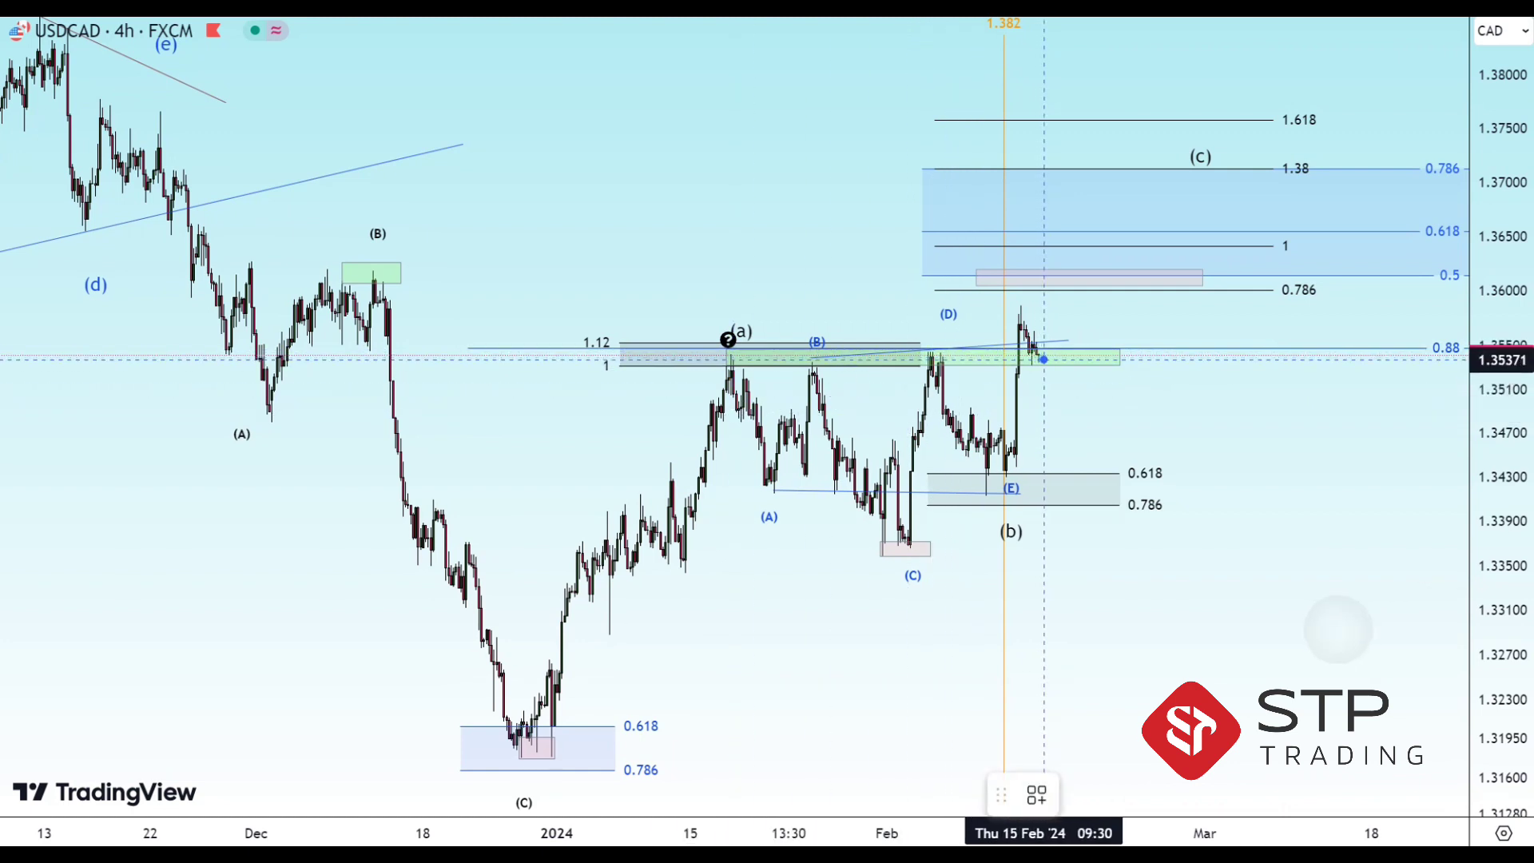
Draw a path arrow dipping near 1.351 then rallying toward 1.362, plus a 0.618/0.786 Fib retracement beneath
click(1043, 360)
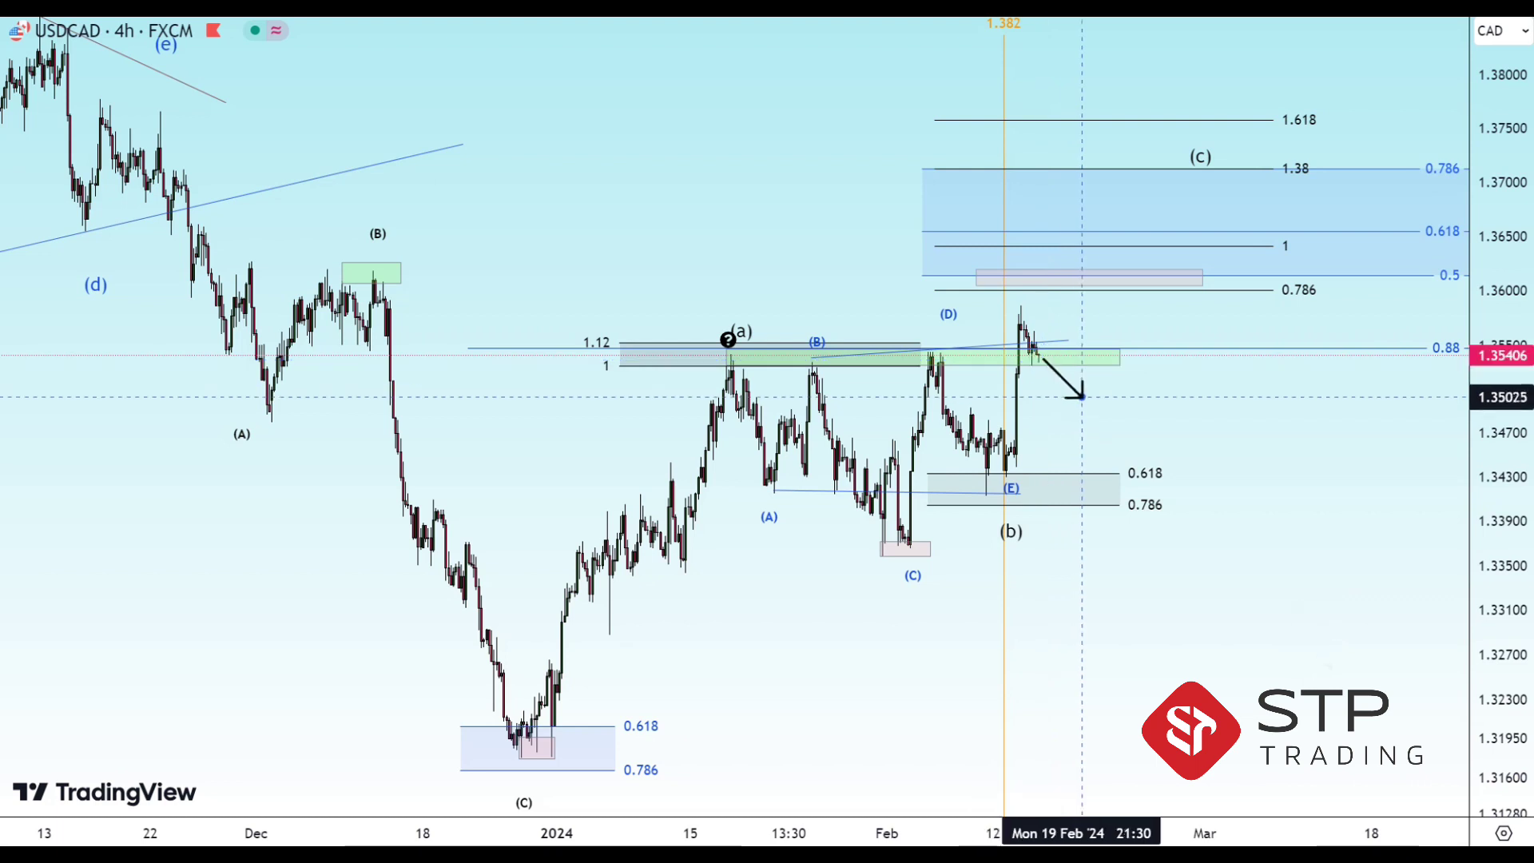
click(1091, 404)
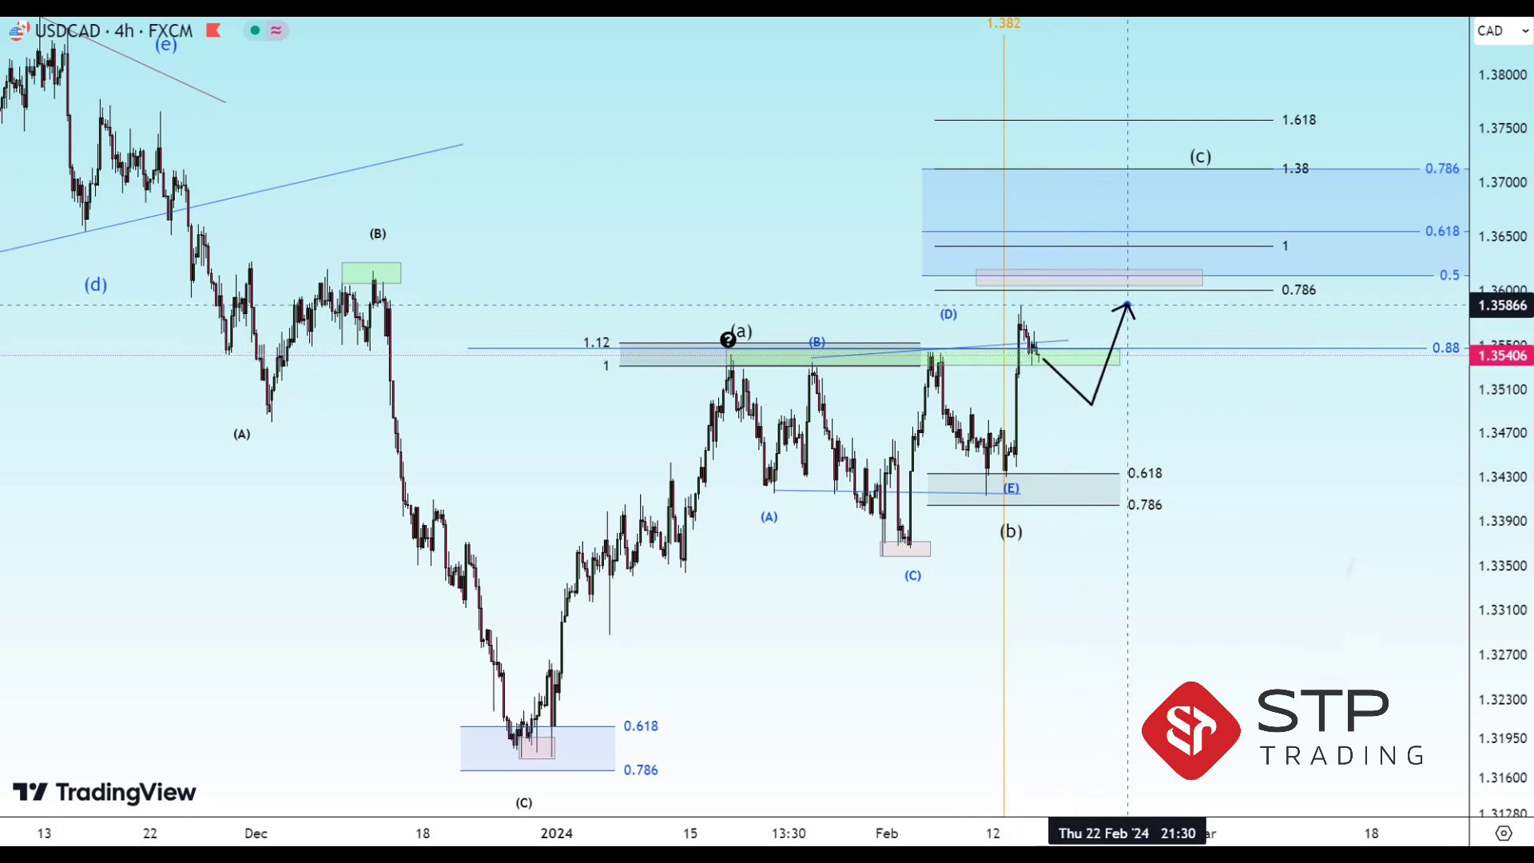
double_click(1137, 268)
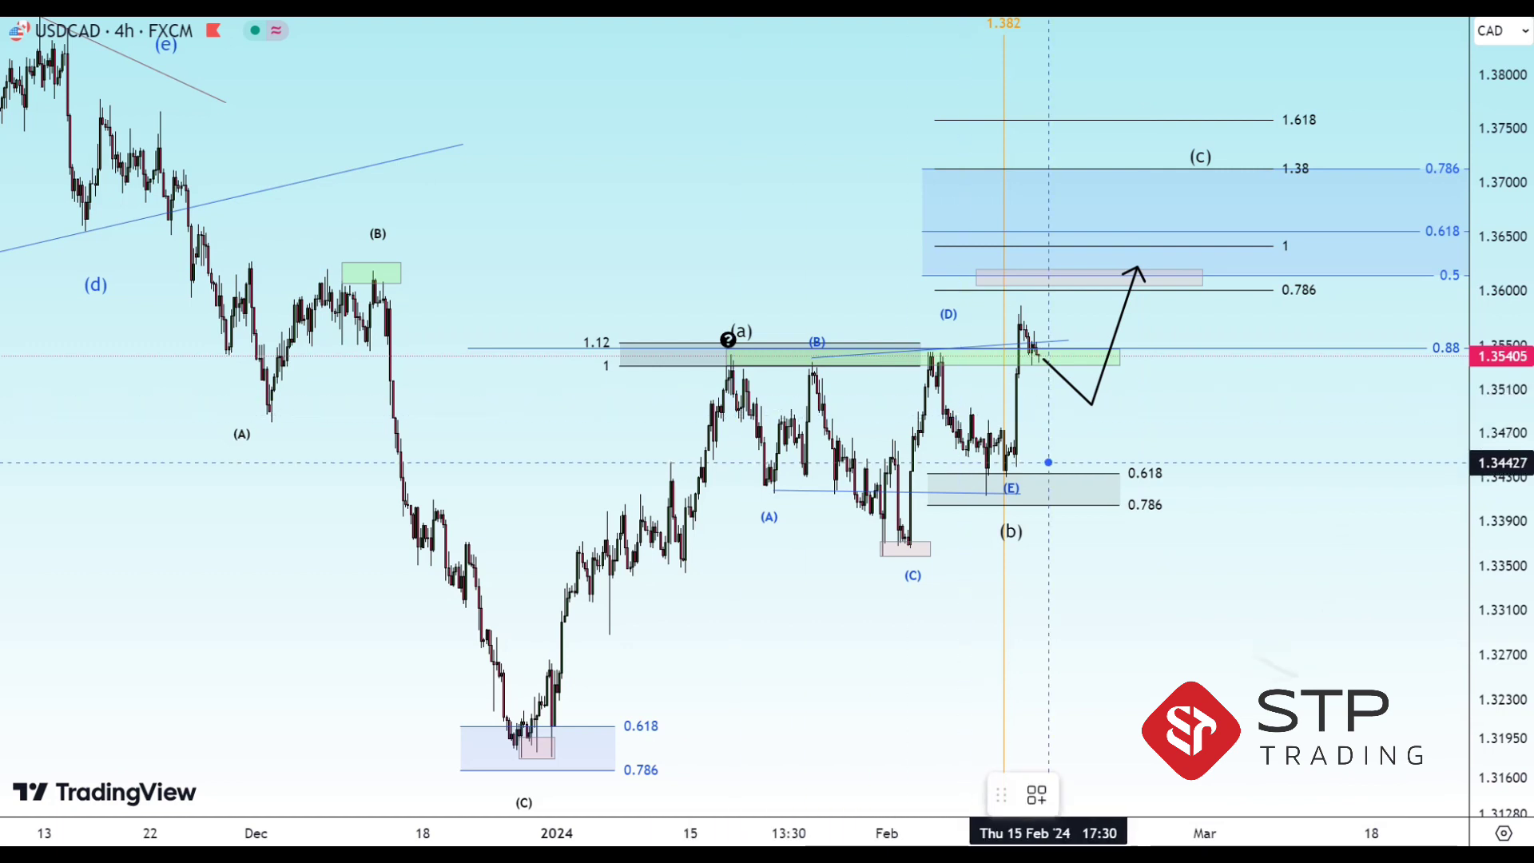
click(1014, 452)
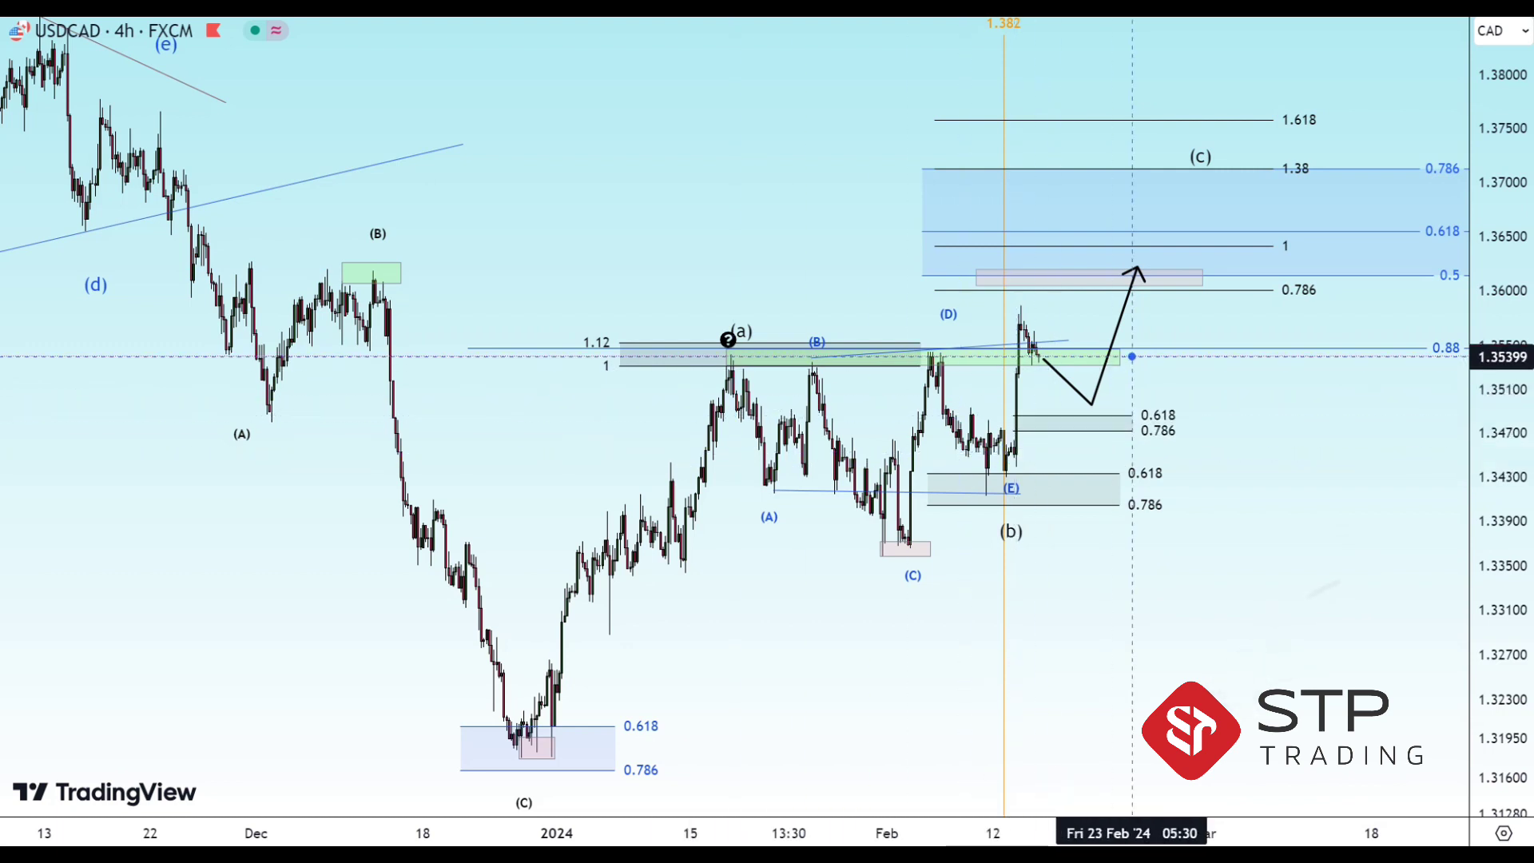
click(1190, 322)
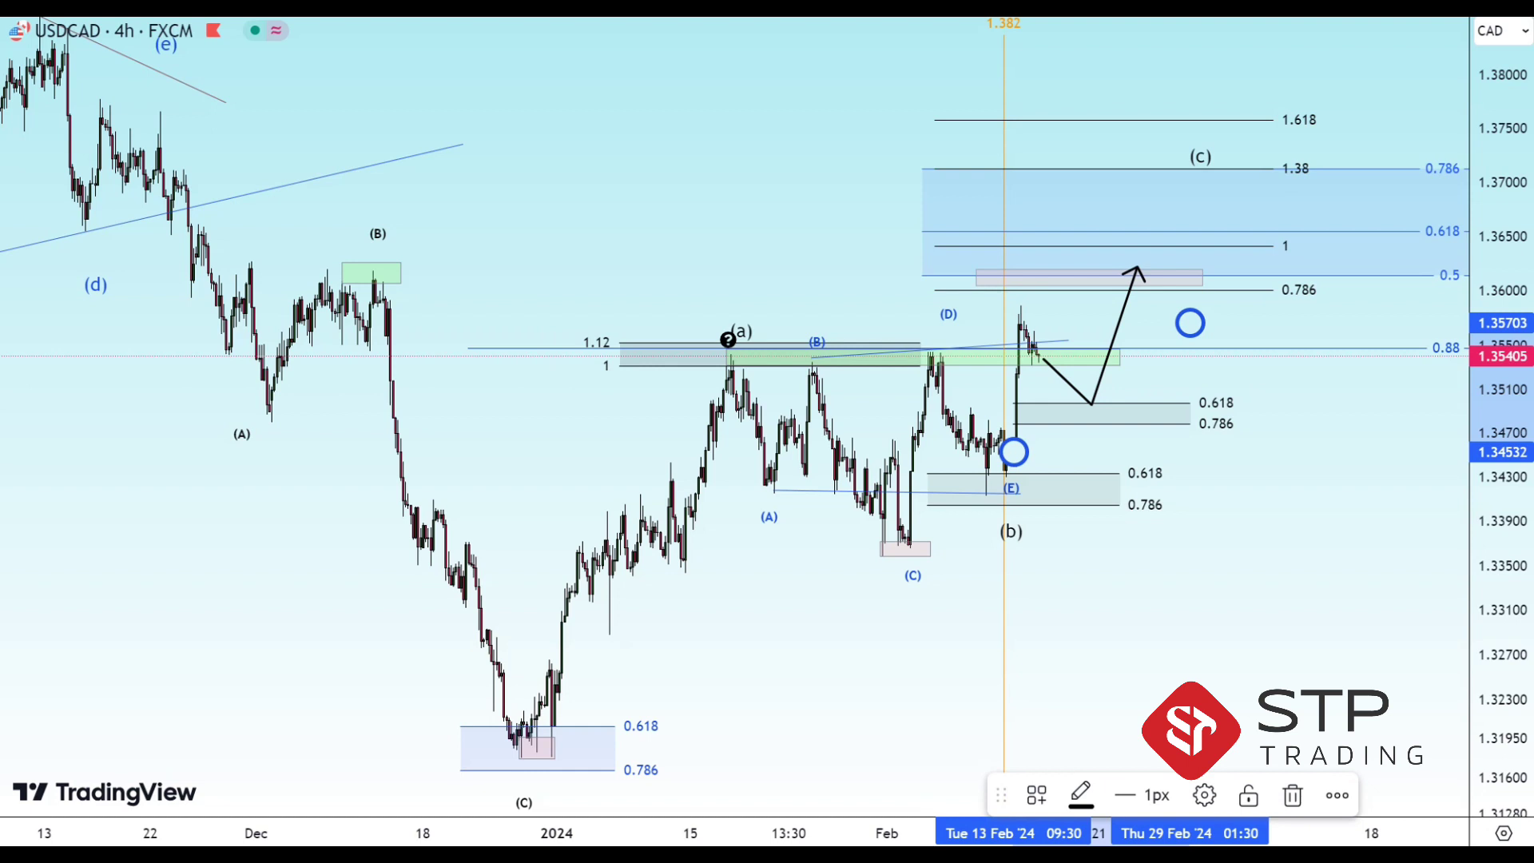
Move the arrow path's dip vertex onto the new 0.618/0.786 retracement zone
click(1129, 297)
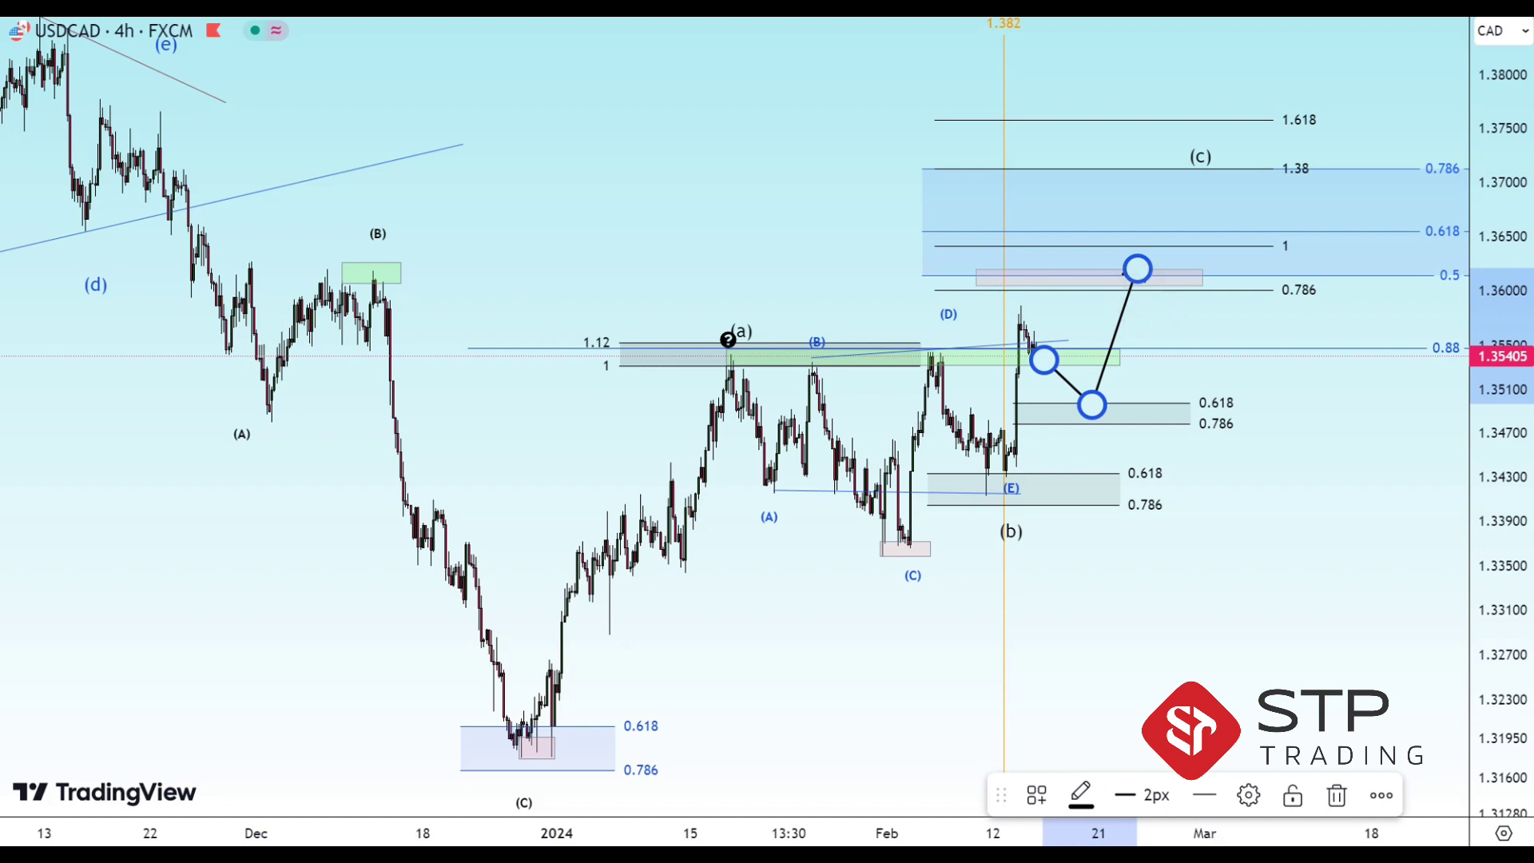
mouse_move(1092, 405)
mouse_down()
mouse_move(1086, 386)
mouse_move(1102, 397)
mouse_up()
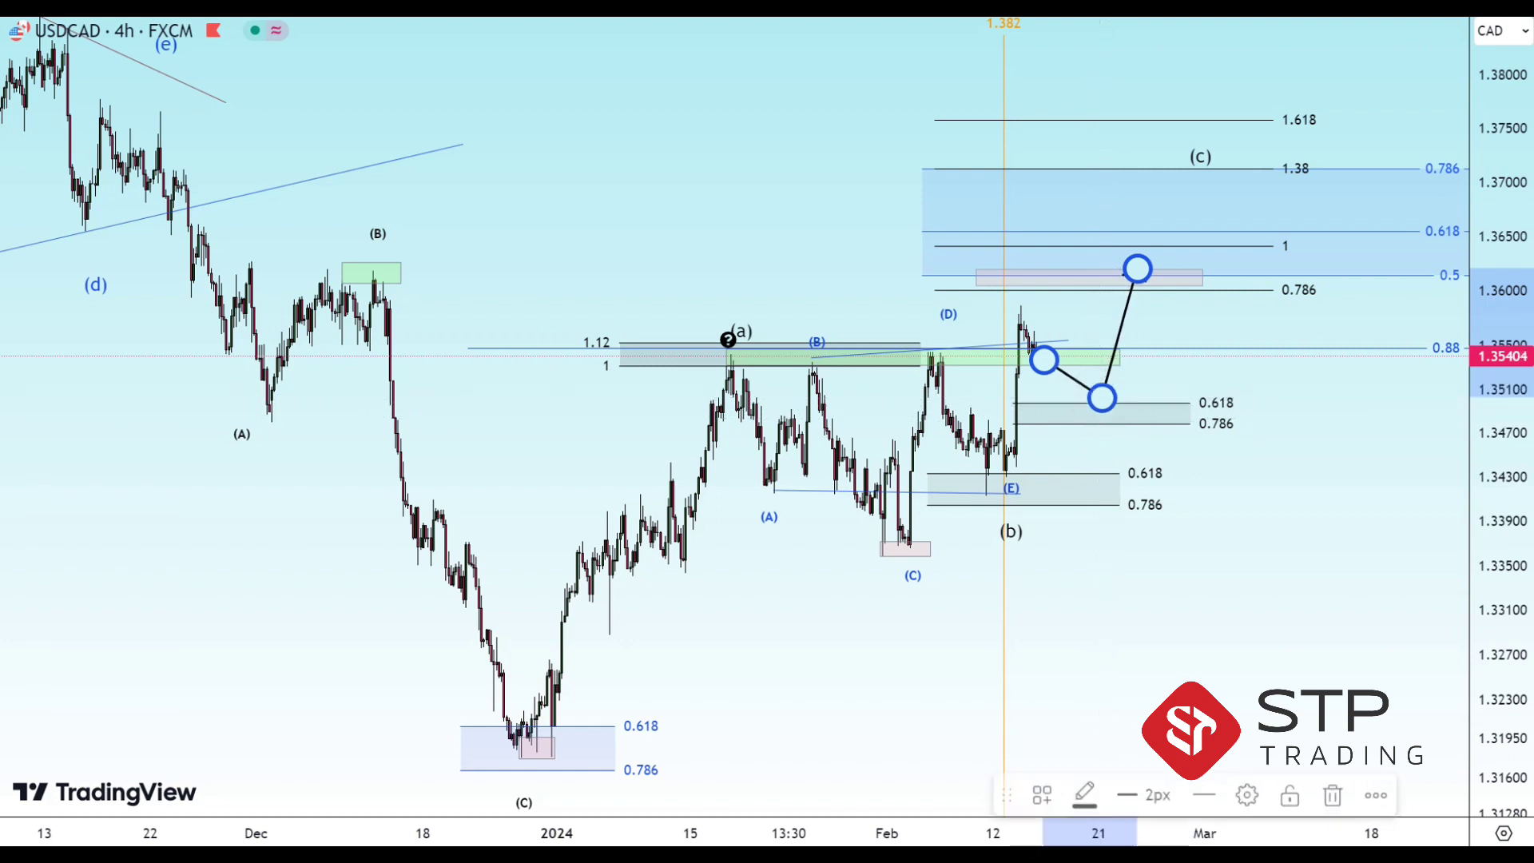
click(1223, 247)
click(1163, 255)
drag(1223, 247, 1204, 255)
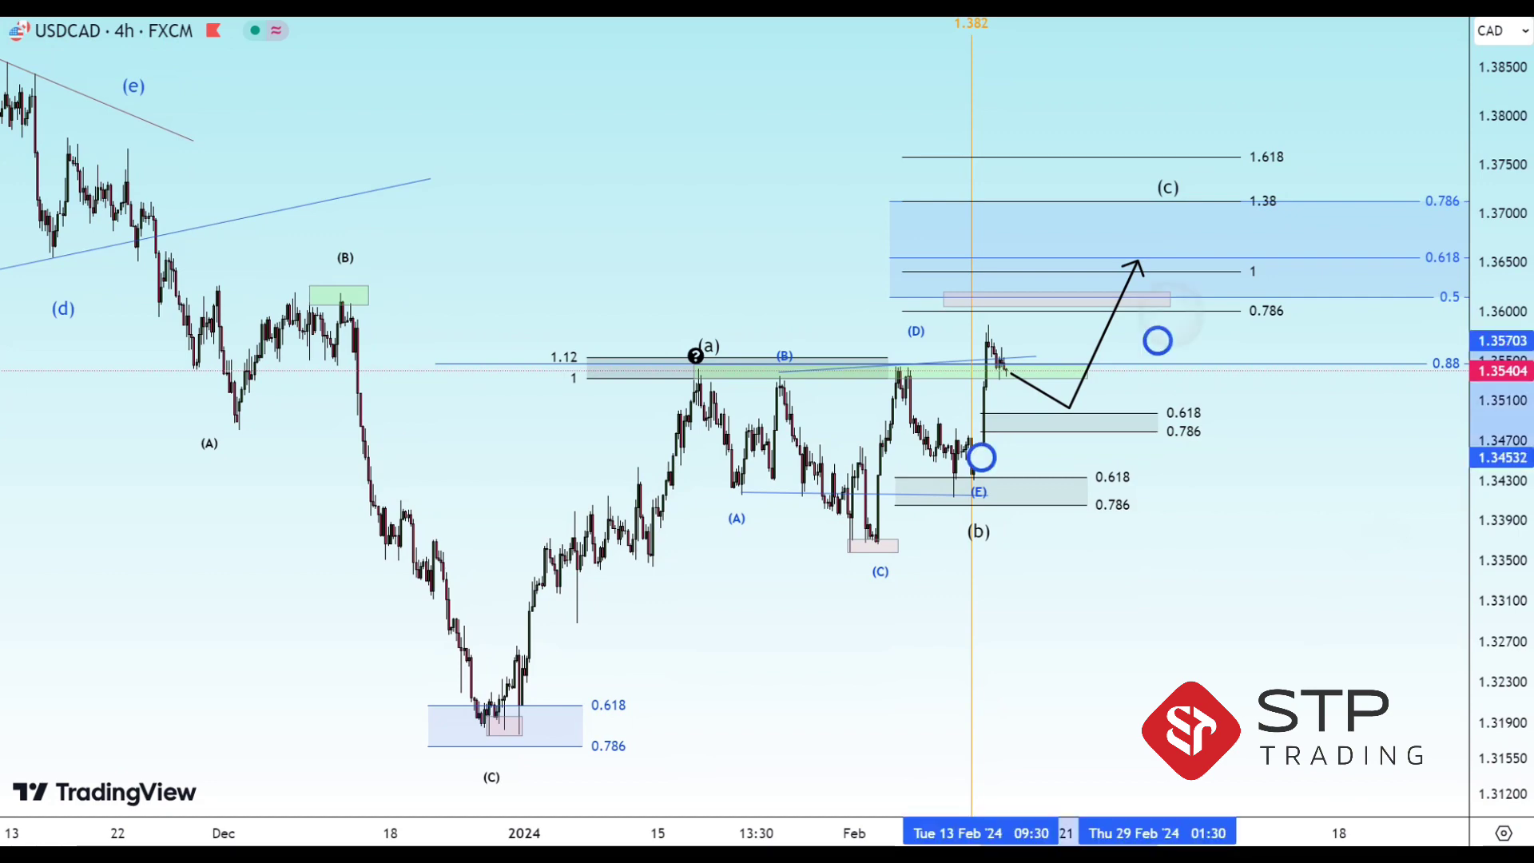
Raise the arrow's tip from the pink box up to the 1 level near 1.3645
click(1057, 300)
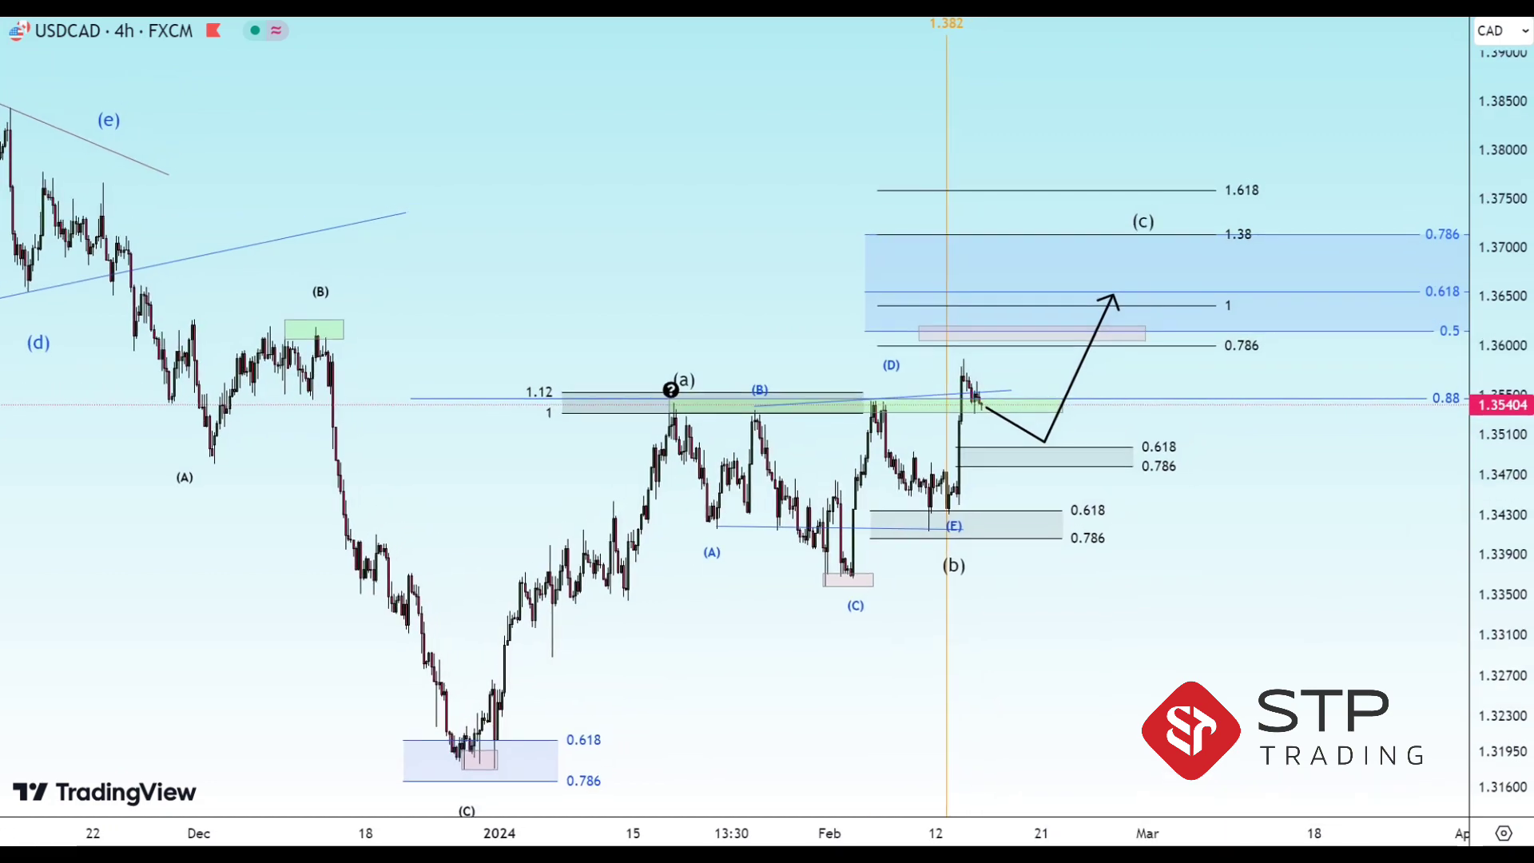
click(1093, 340)
drag(1093, 340, 1095, 327)
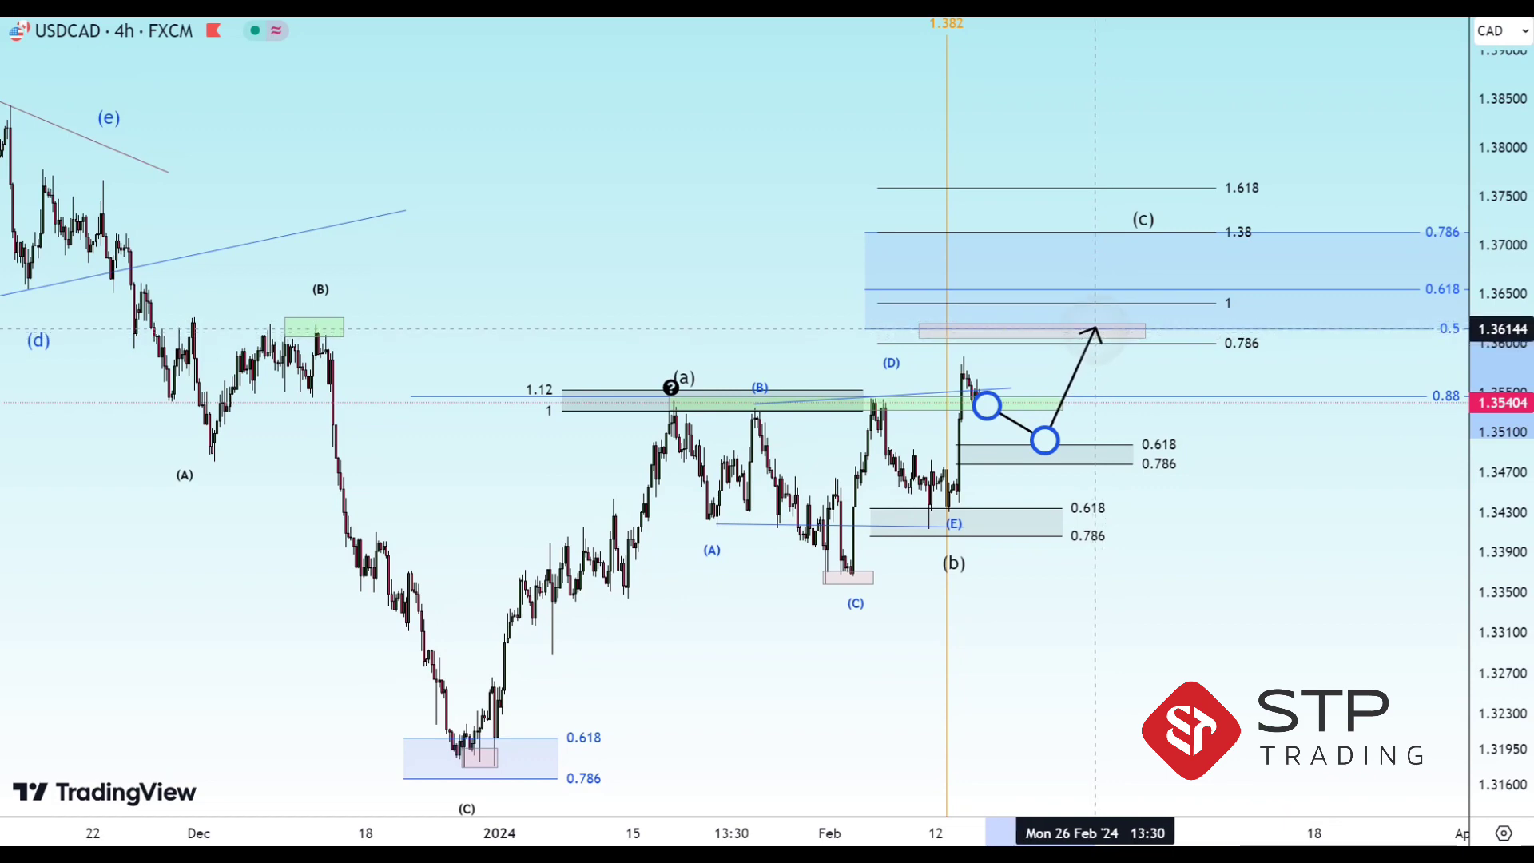
click(1100, 326)
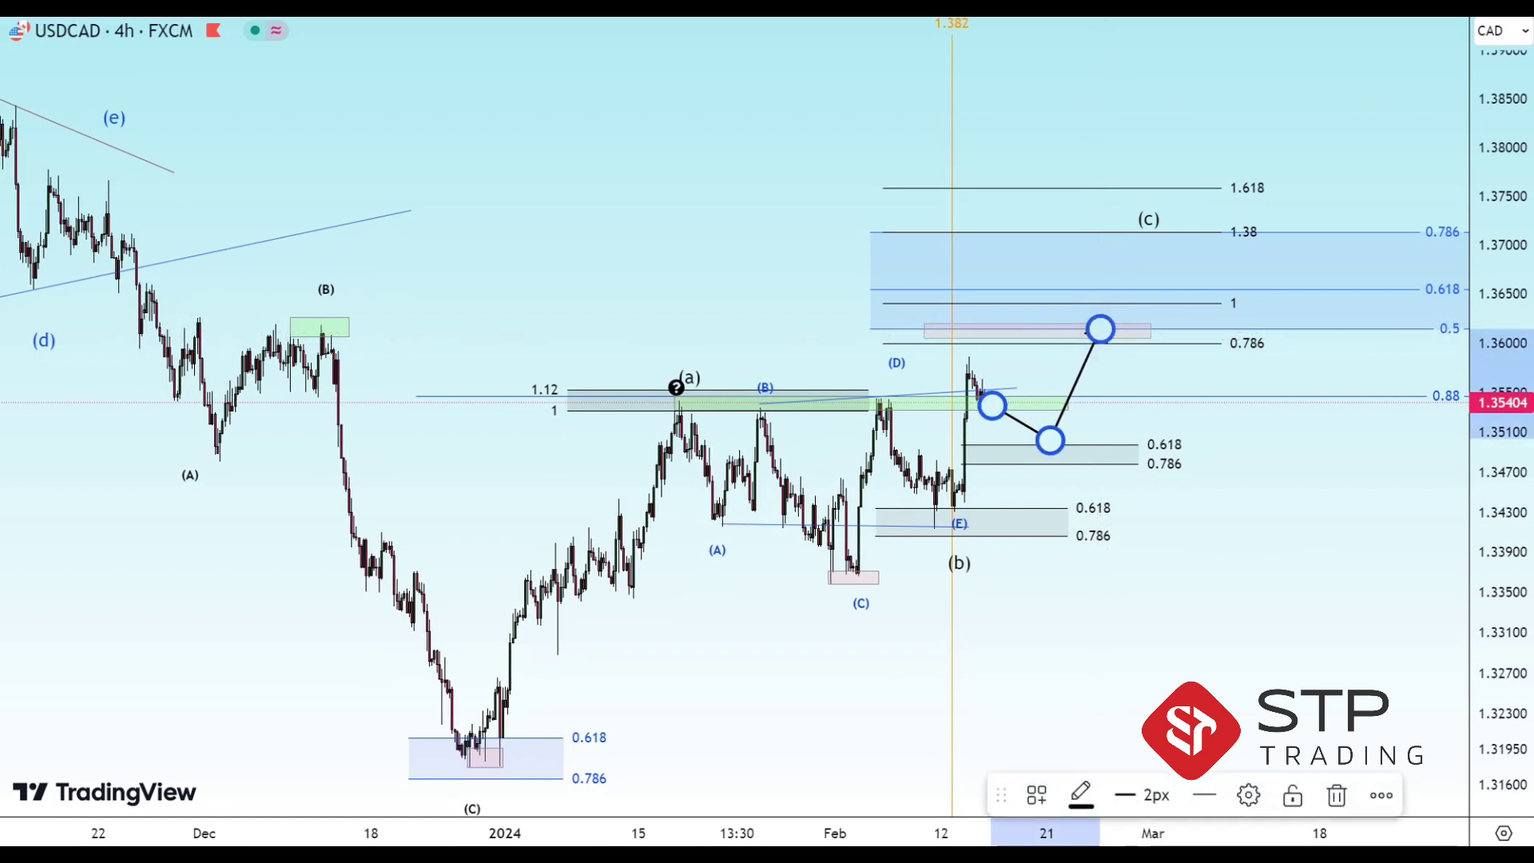
drag(1100, 326, 1108, 286)
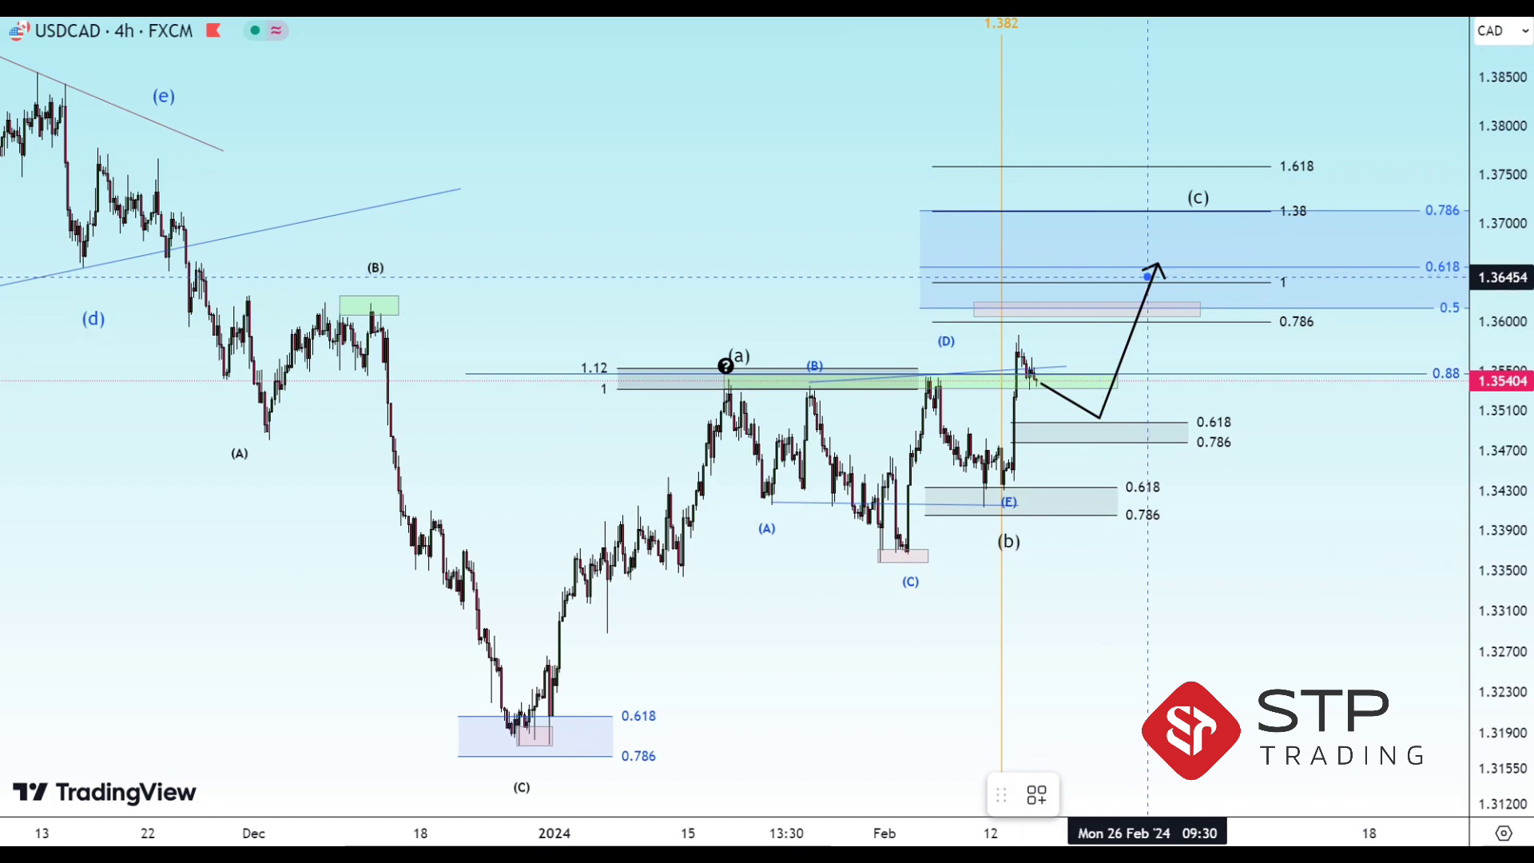
Add a second arrow leg pulling back to 0.786 near 1.360, then climbing to the 1.38 target
click(1148, 276)
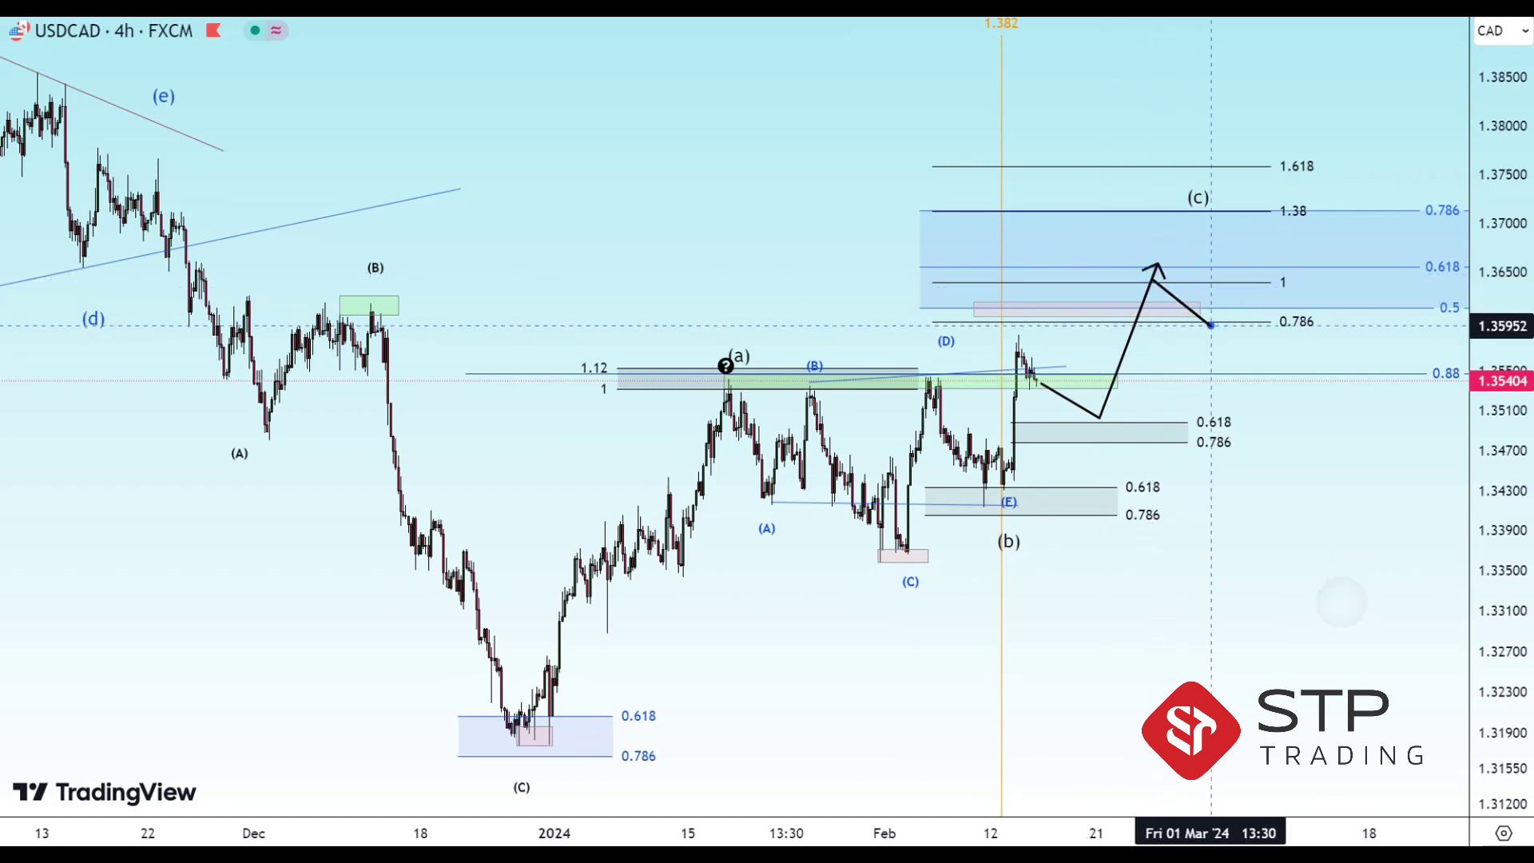
click(1212, 324)
double_click(1261, 209)
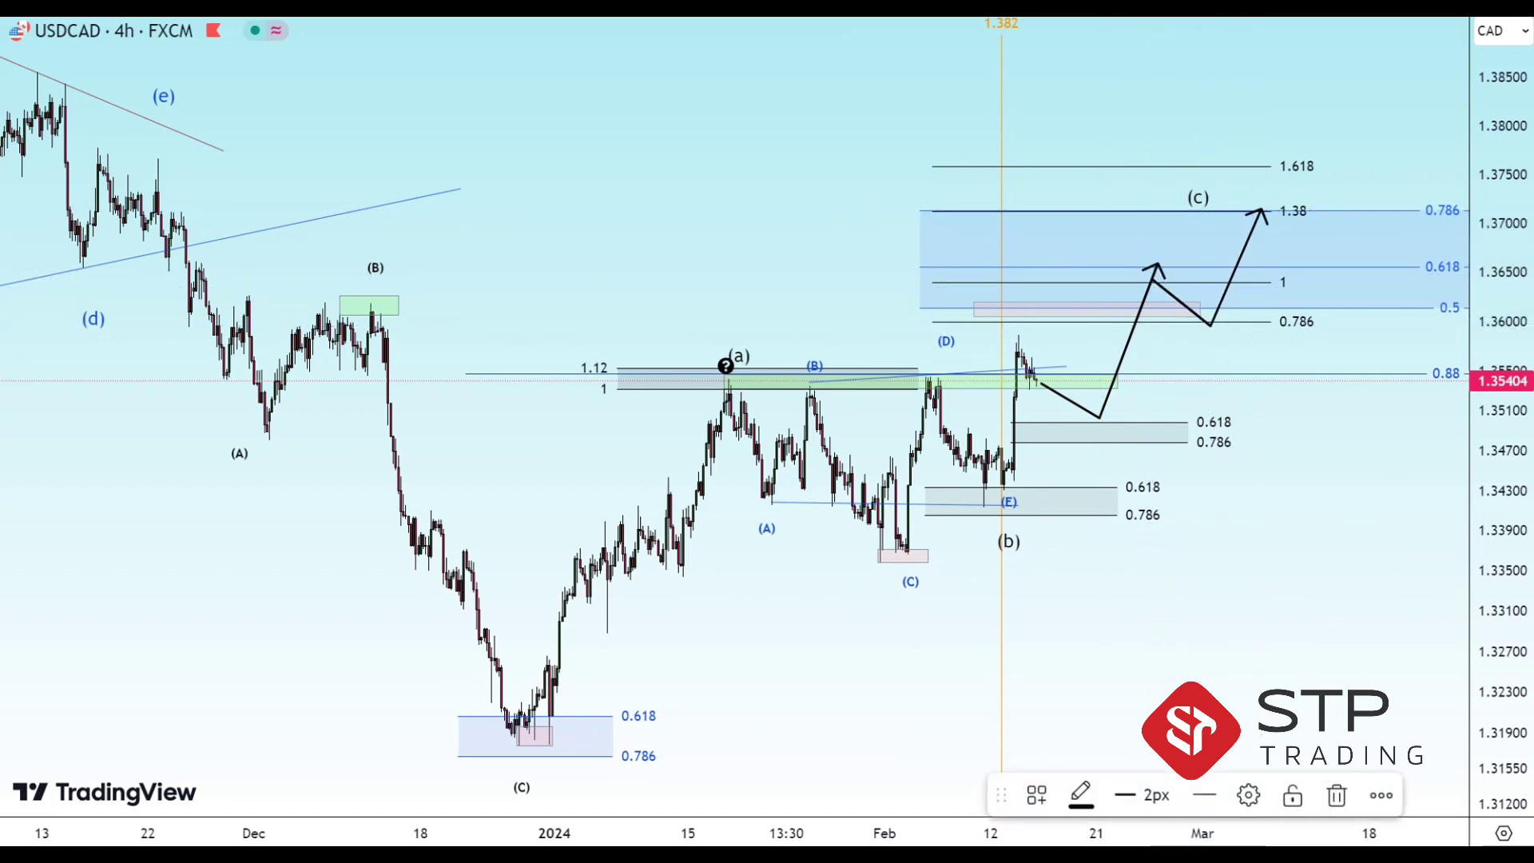
mouse_move(1261, 209)
mouse_down()
mouse_move(1225, 221)
mouse_move(1264, 207)
mouse_up()
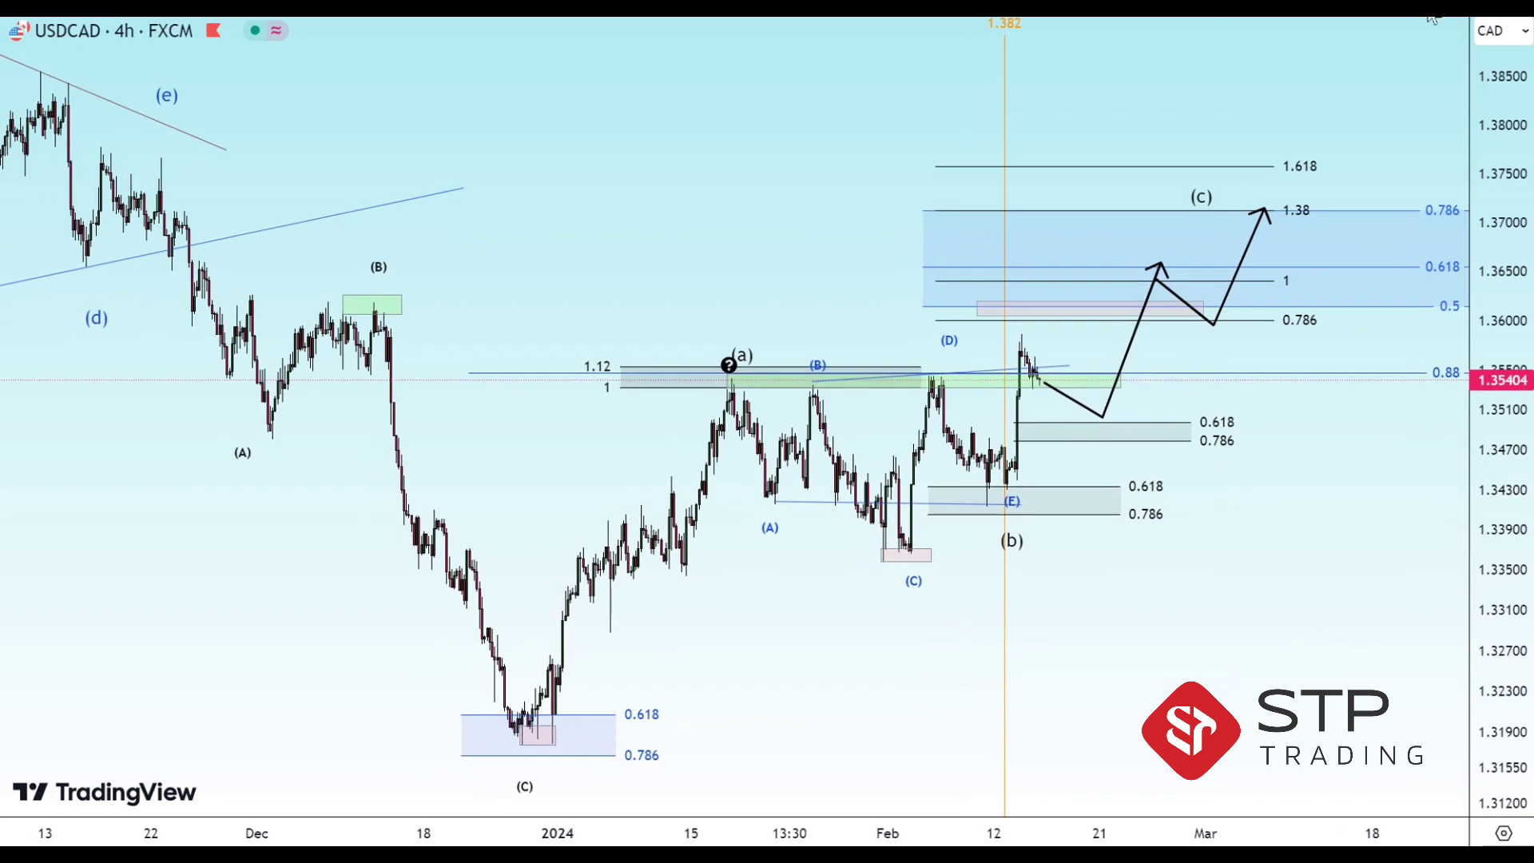
drag(1264, 209, 1241, 207)
click(1244, 215)
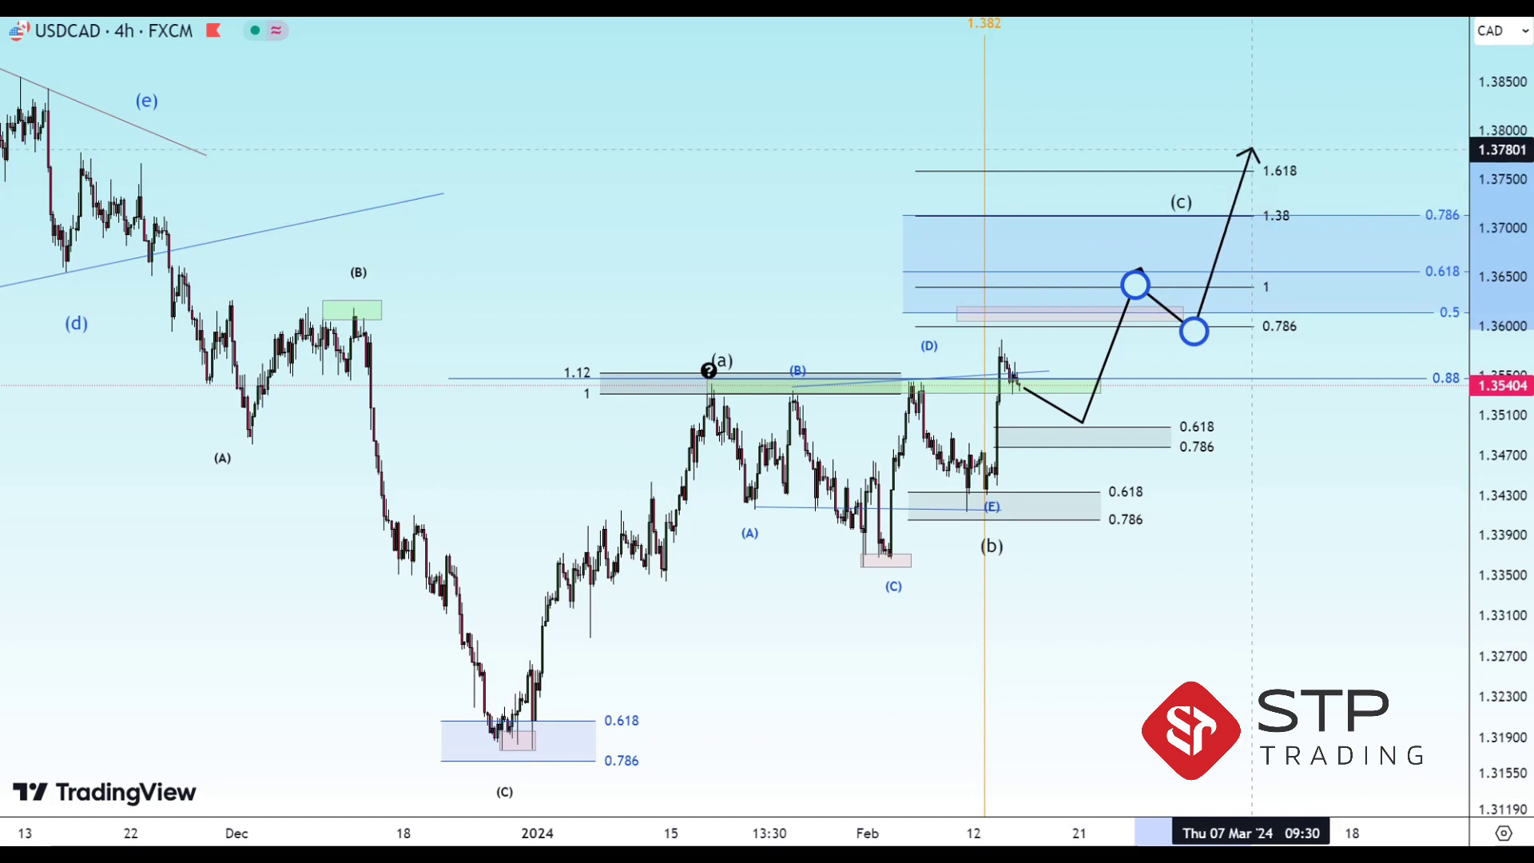
Lift the final arrow tip above 1.618 to about 1.3780, rescale the price axis, and start a downward alternative arrow
drag(1241, 207, 1254, 125)
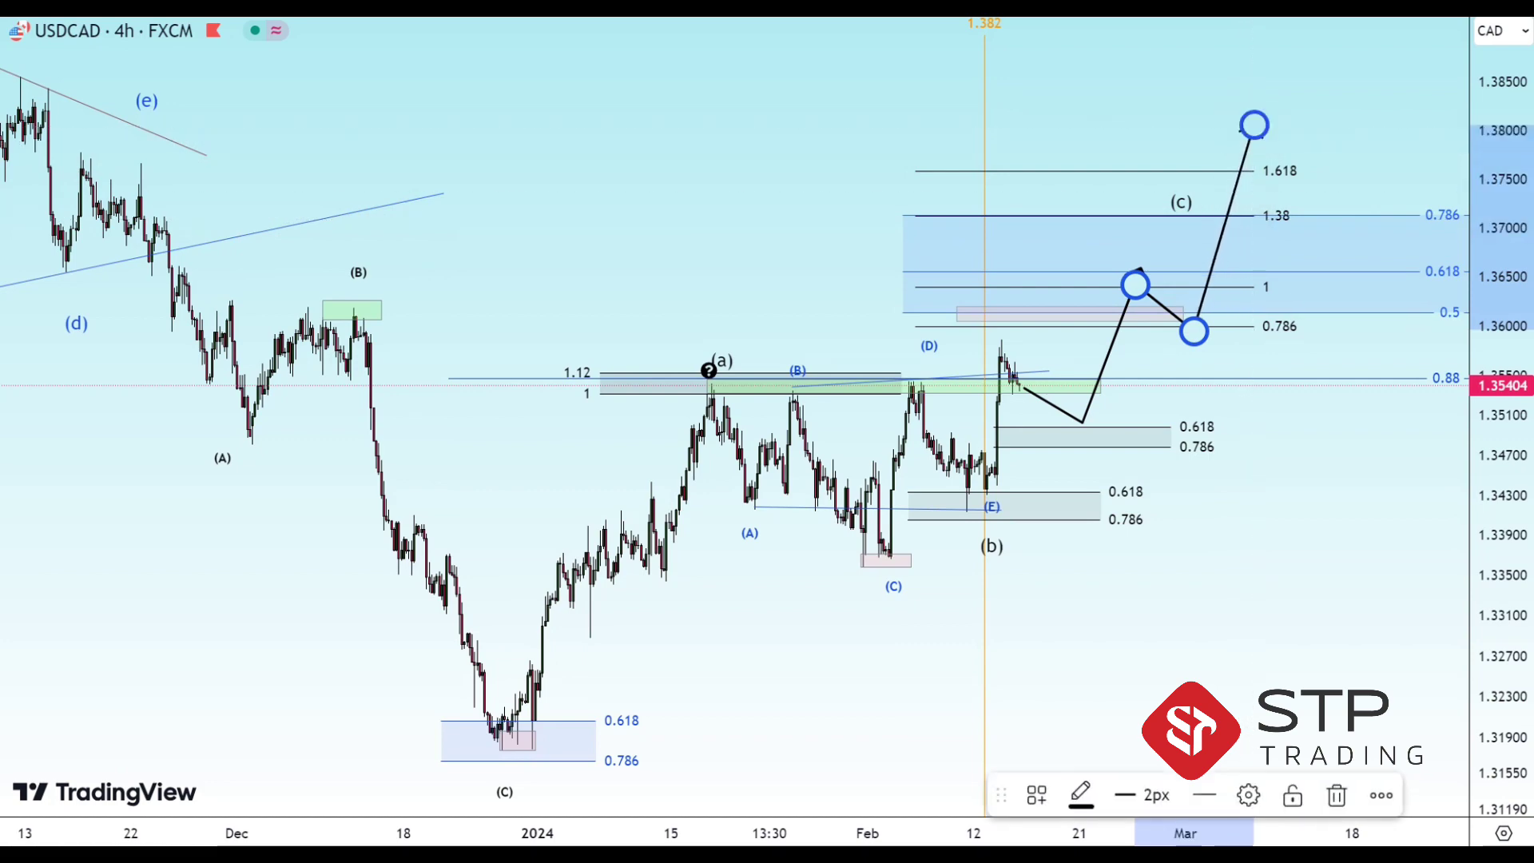
drag(1039, 599, 1042, 591)
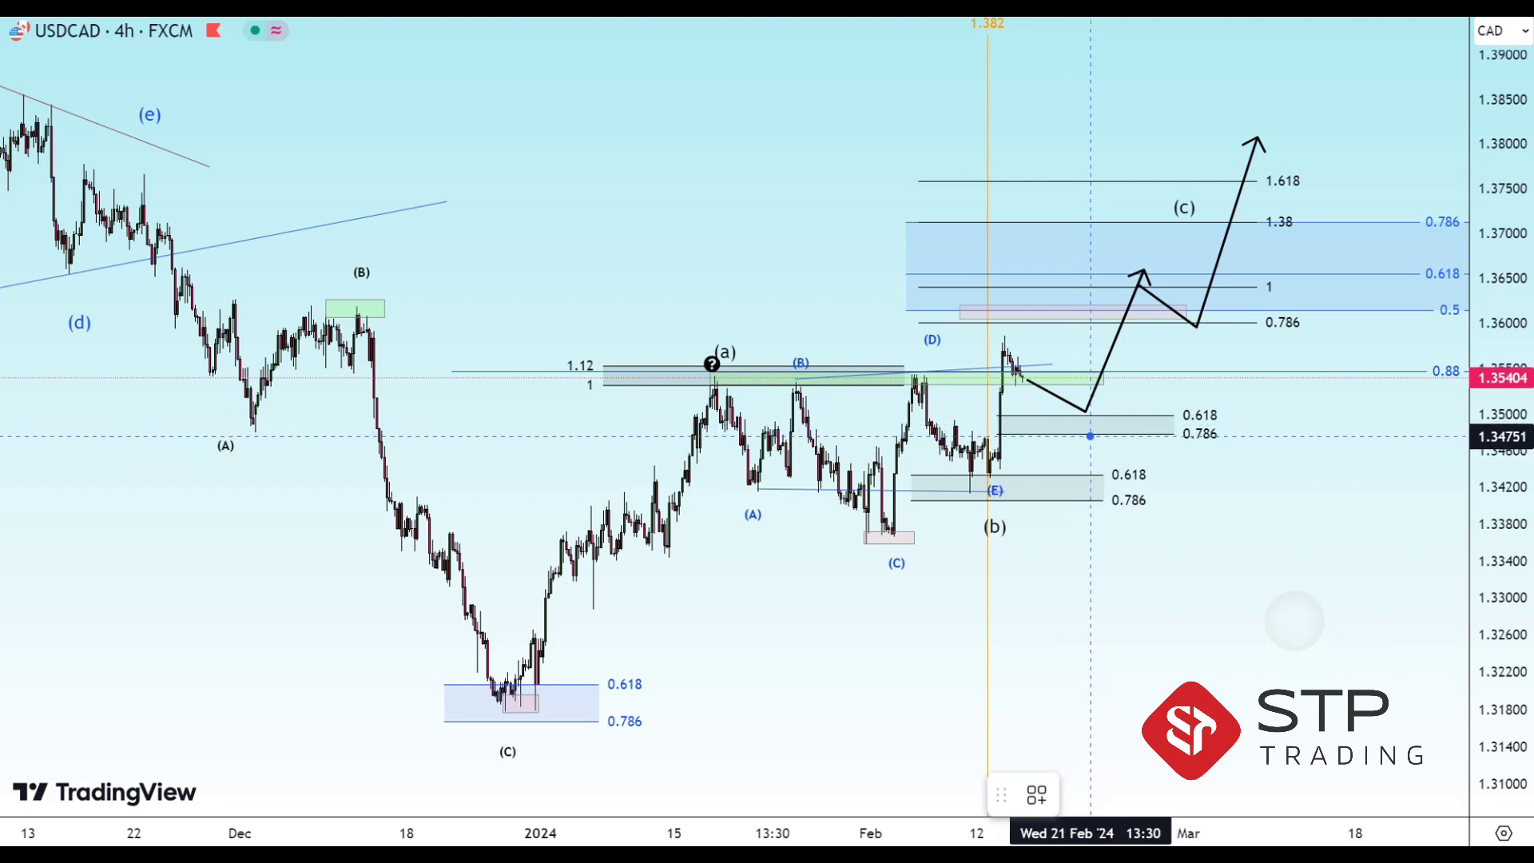
drag(1091, 435, 1126, 495)
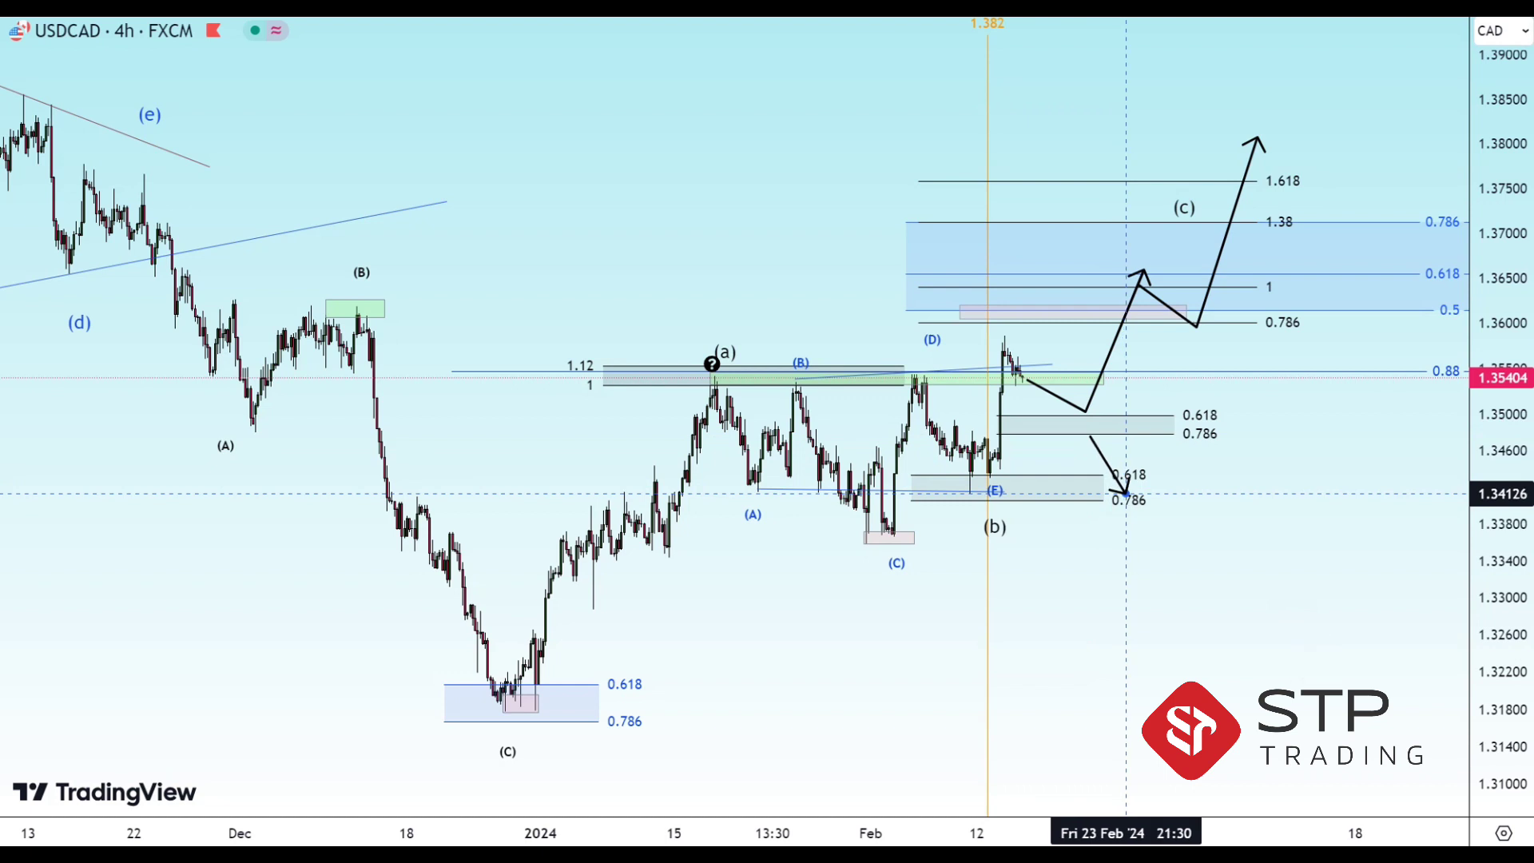
Finish the alternative downward arrow near 1.3385, just below the lower 0.786 line
drag(1127, 494, 1136, 493)
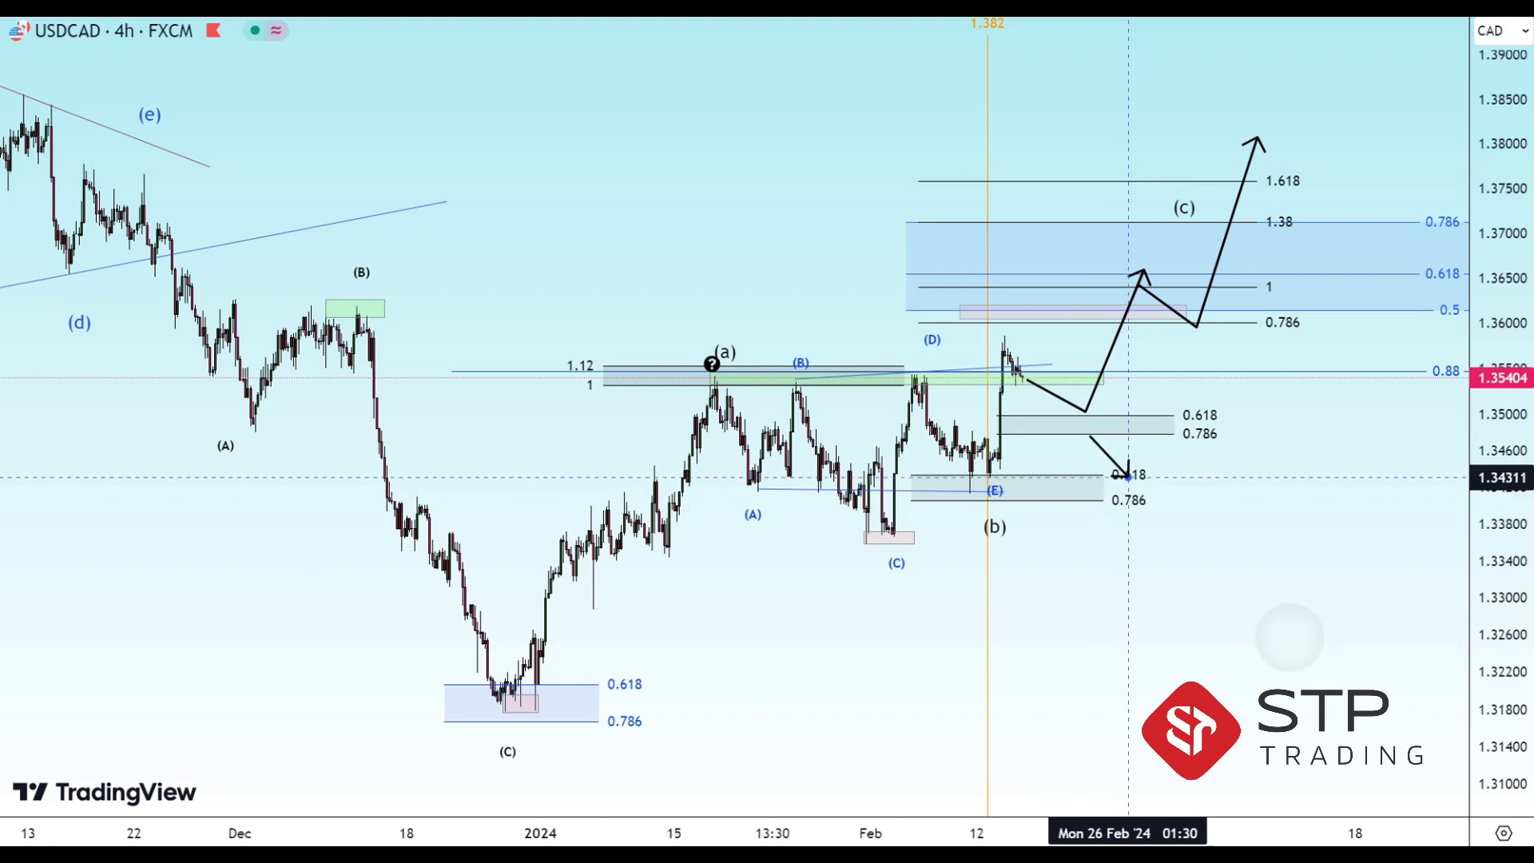
click(1136, 494)
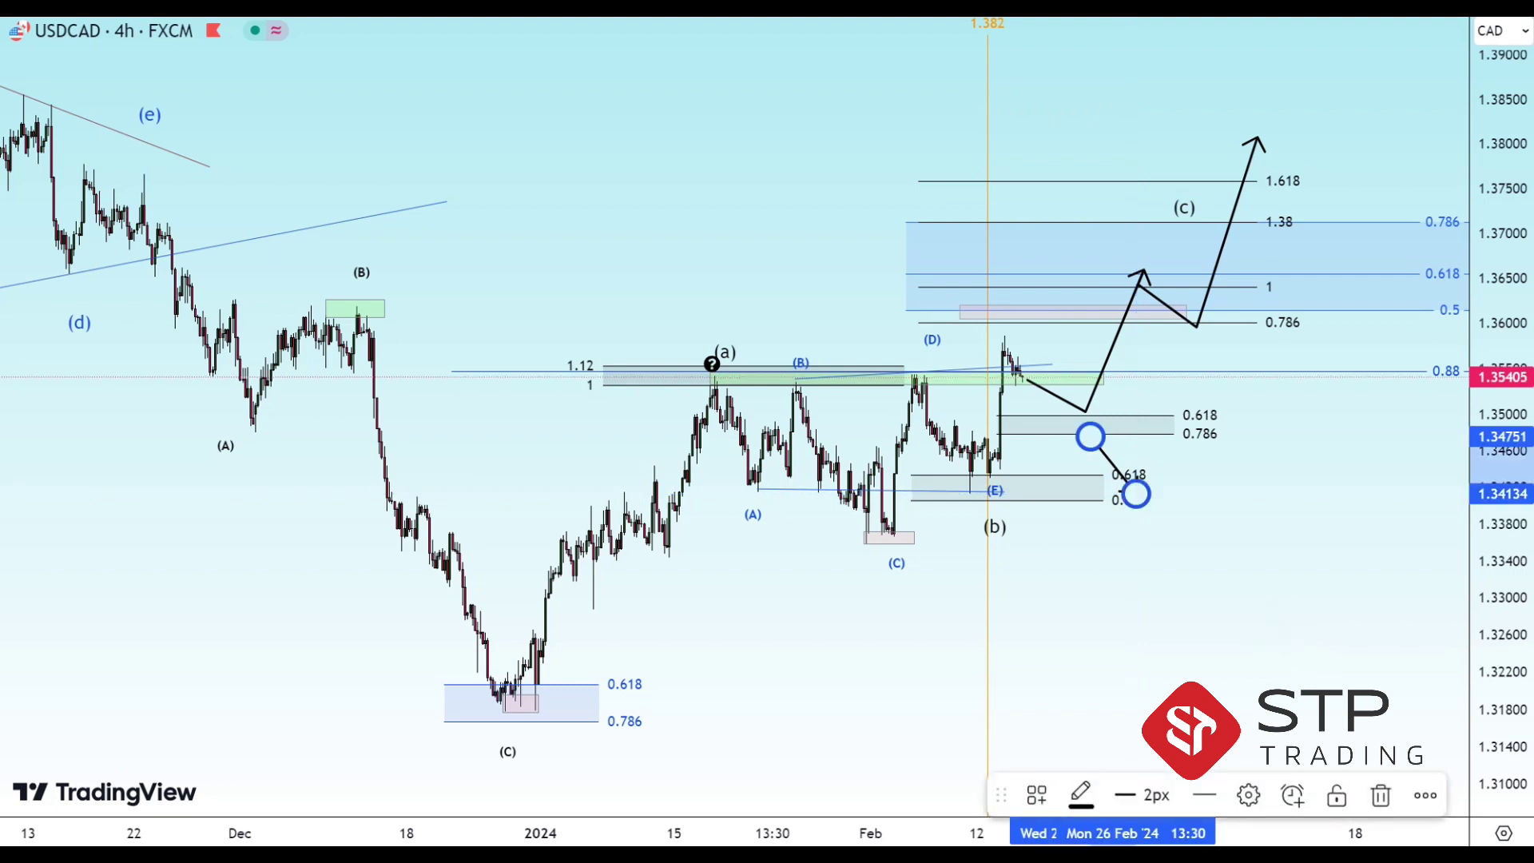
key(Escape)
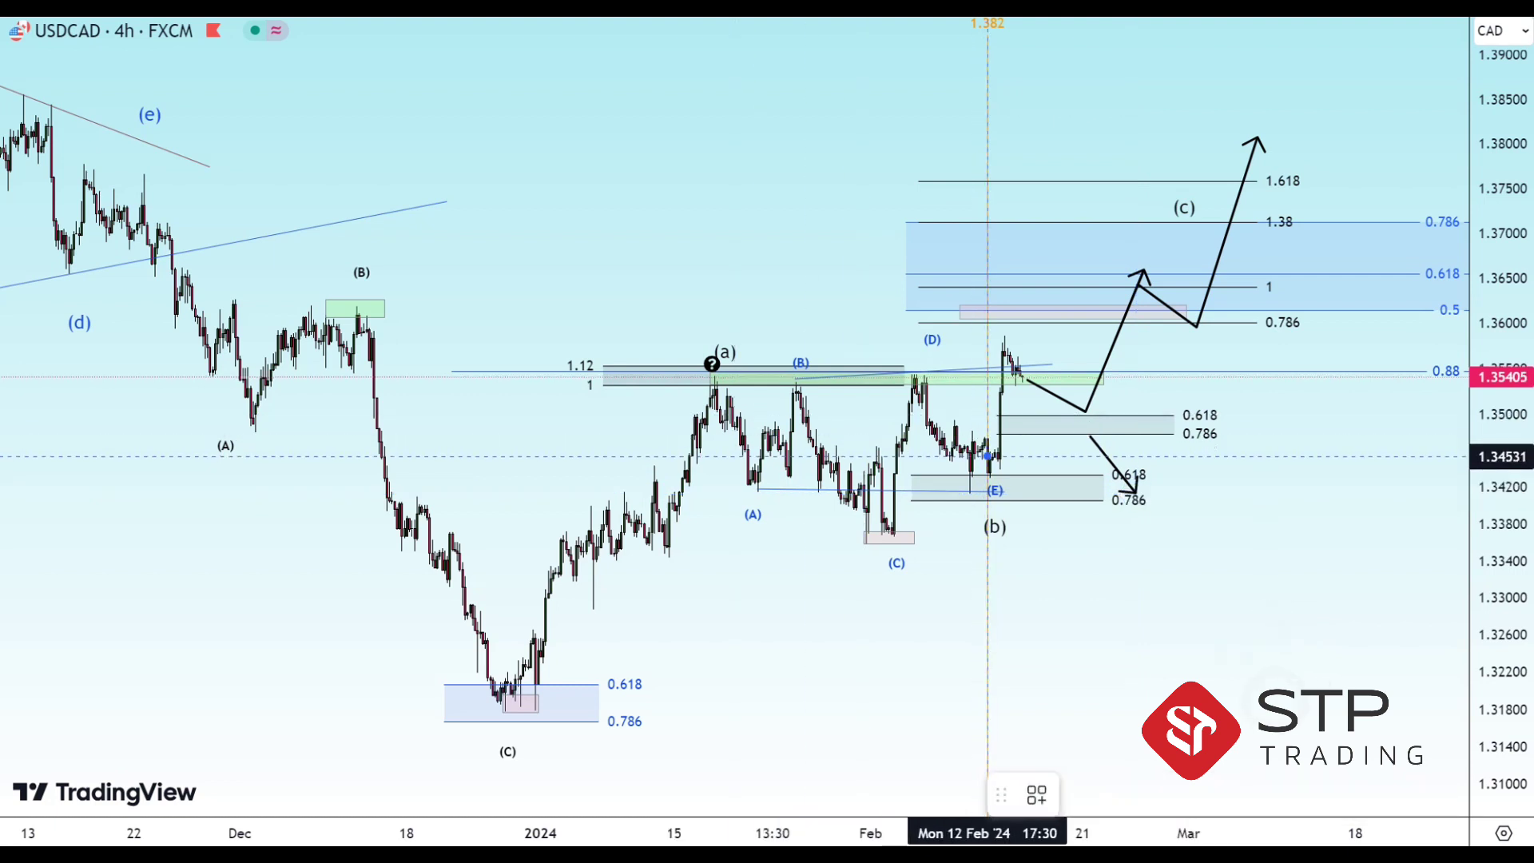
Draw a green demand box at the lower 0.618 level beside (E) and rescale the chart vertically
mouse_move(978, 461)
mouse_down()
mouse_move(1222, 497)
mouse_move(1149, 520)
mouse_up()
click(1137, 493)
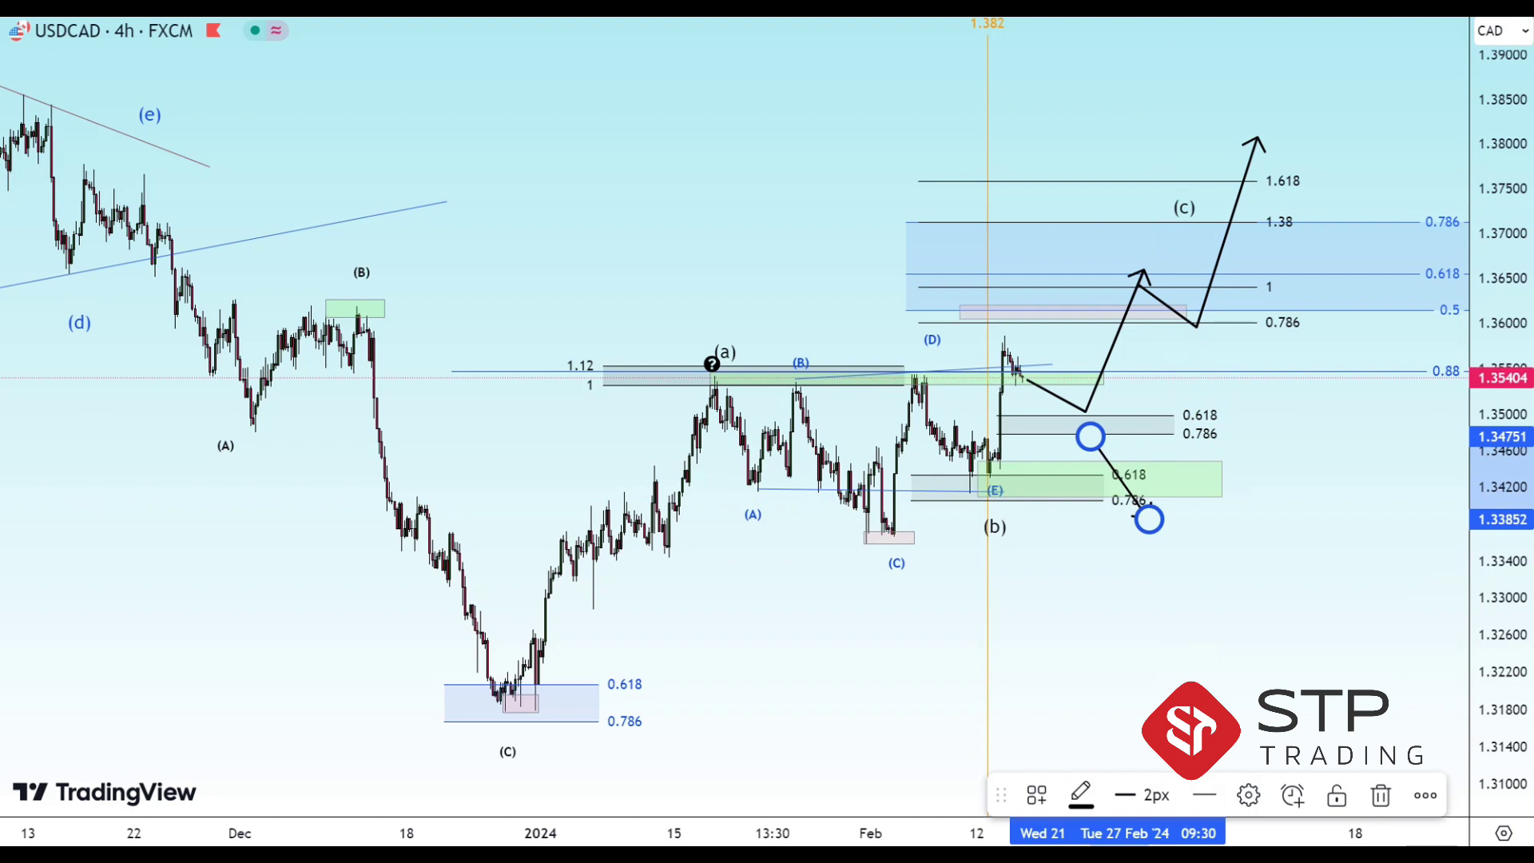
drag(799, 639, 819, 639)
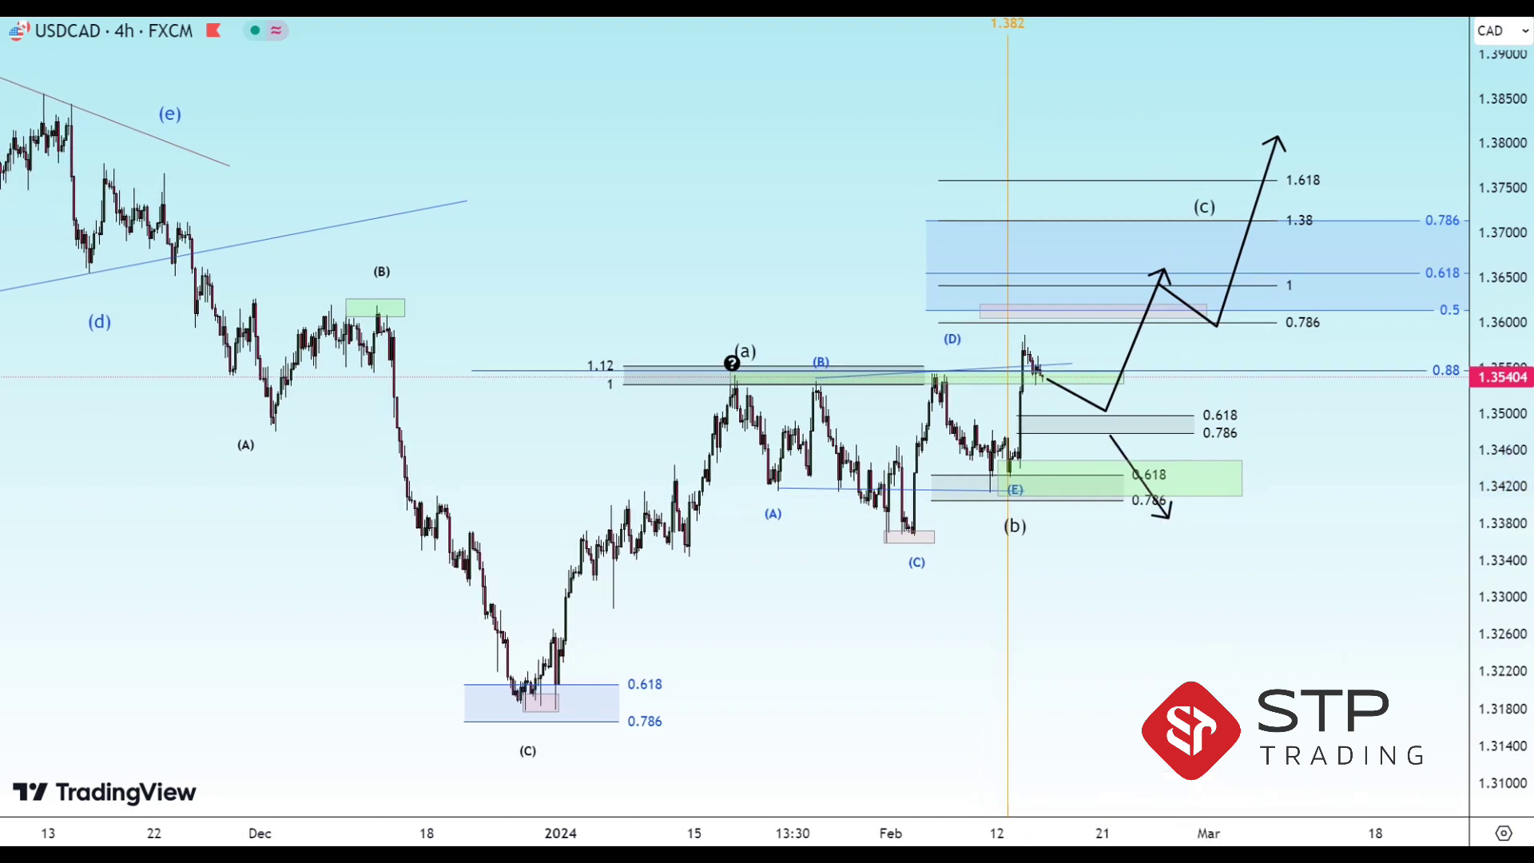
drag(1502, 399, 1502, 431)
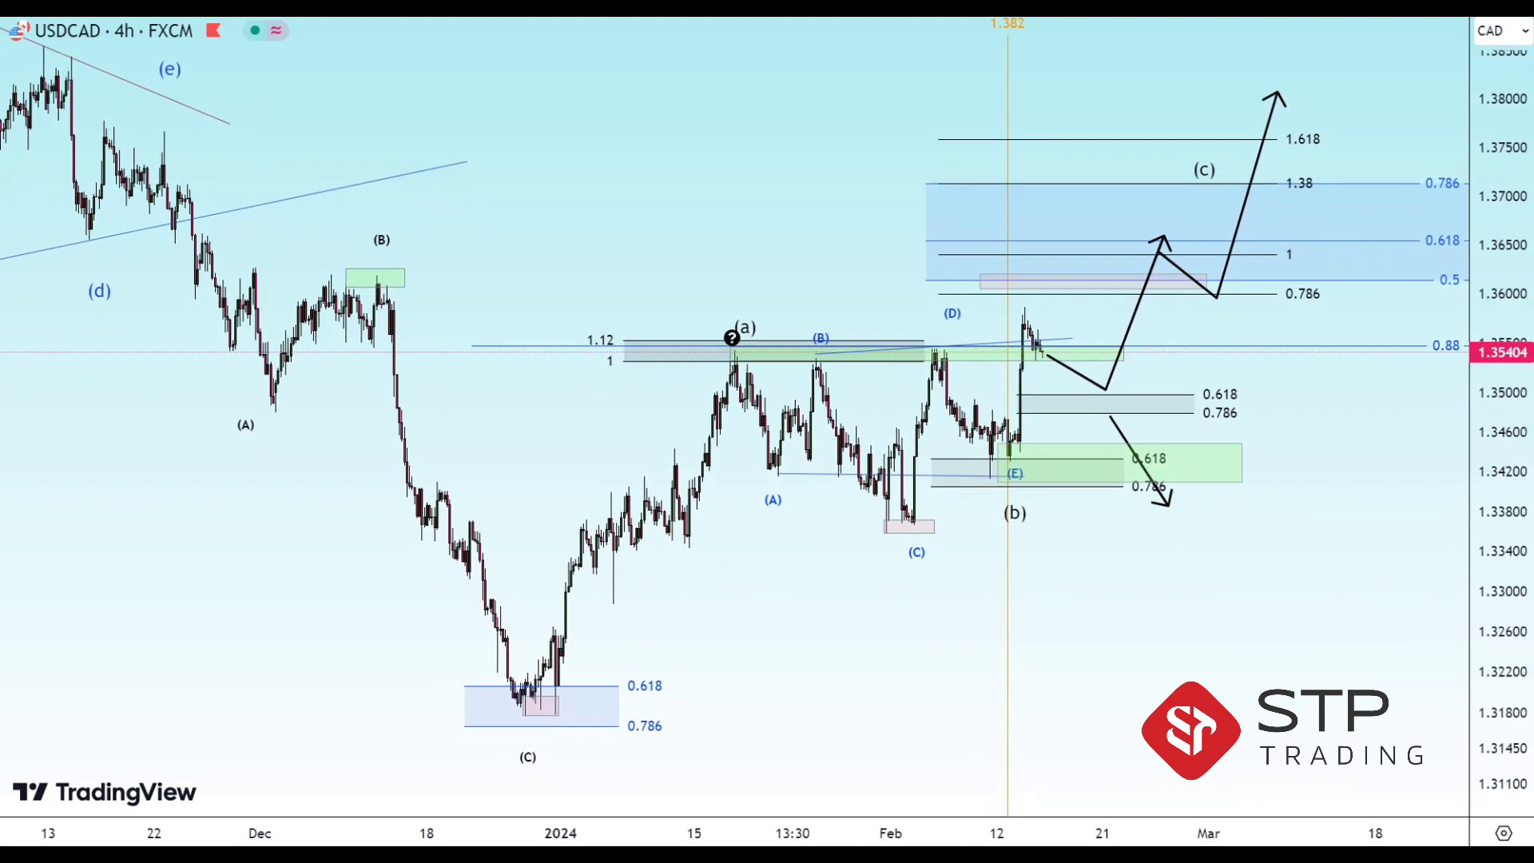
click(1139, 461)
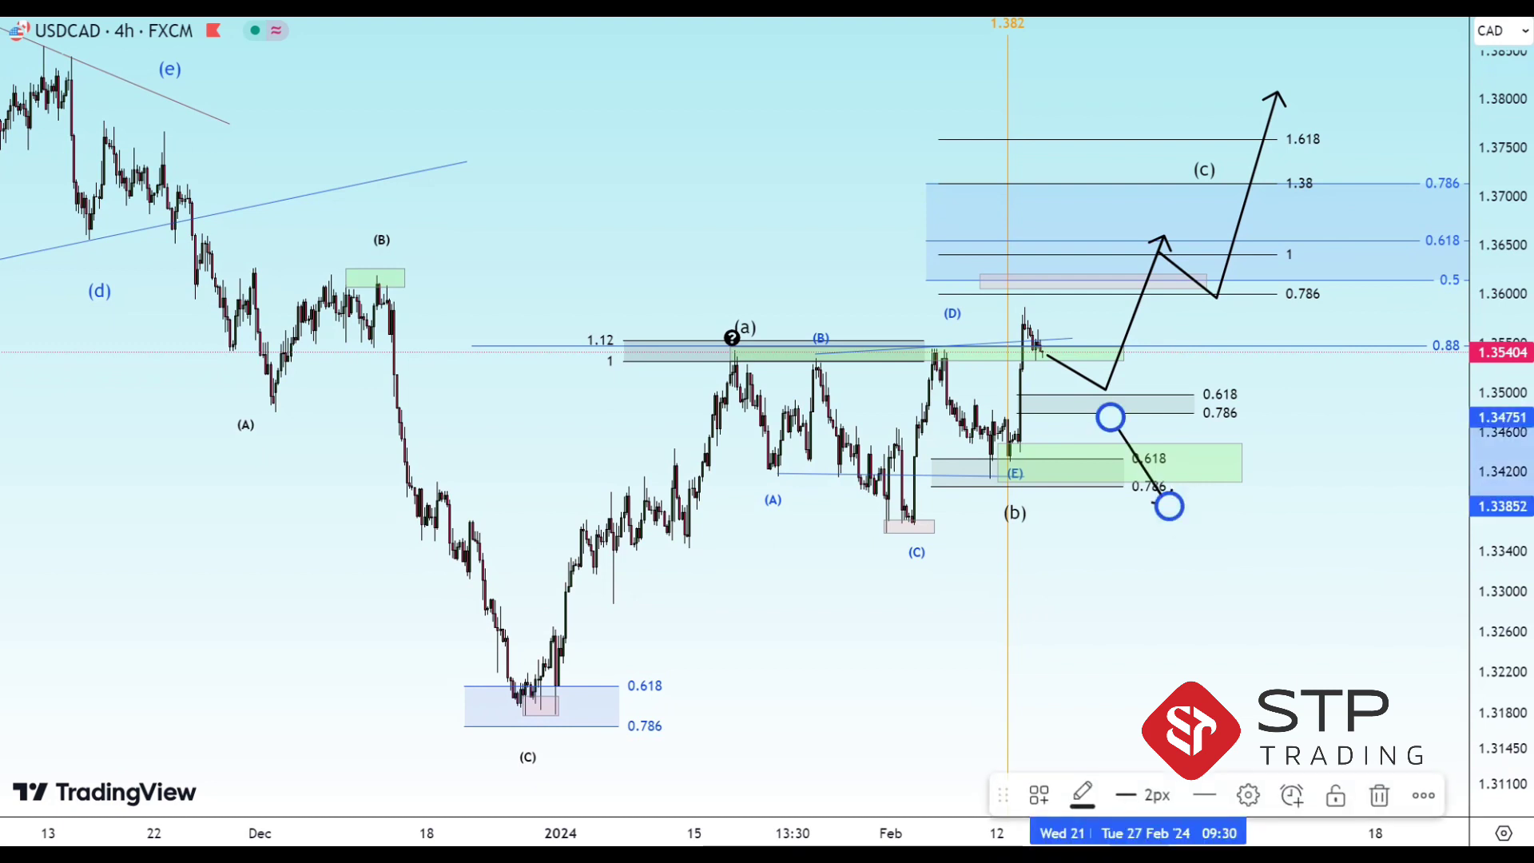
click(735, 412)
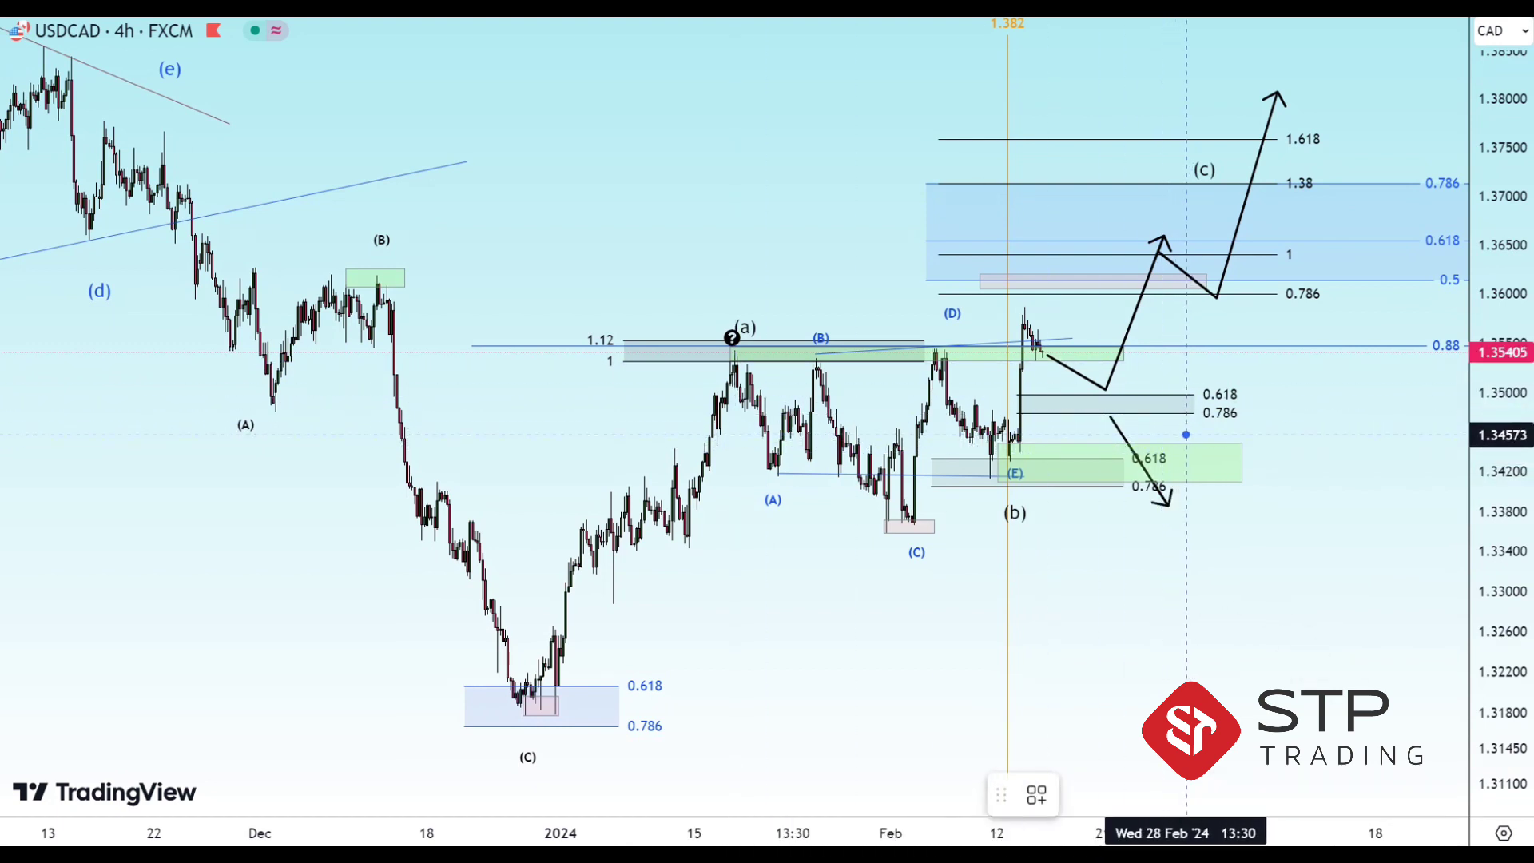
drag(1186, 434, 1289, 203)
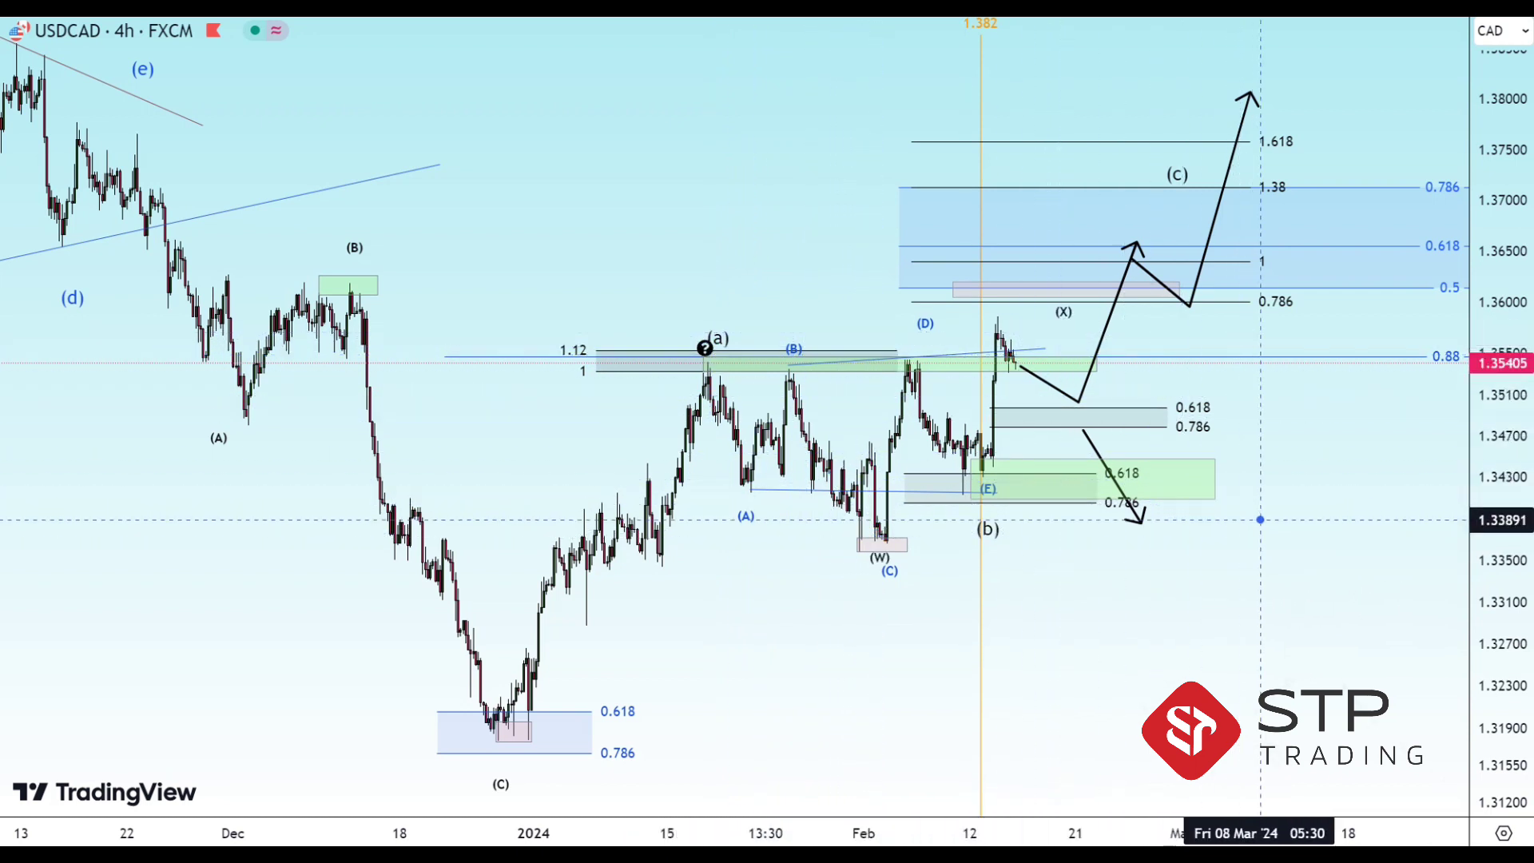
click(1261, 520)
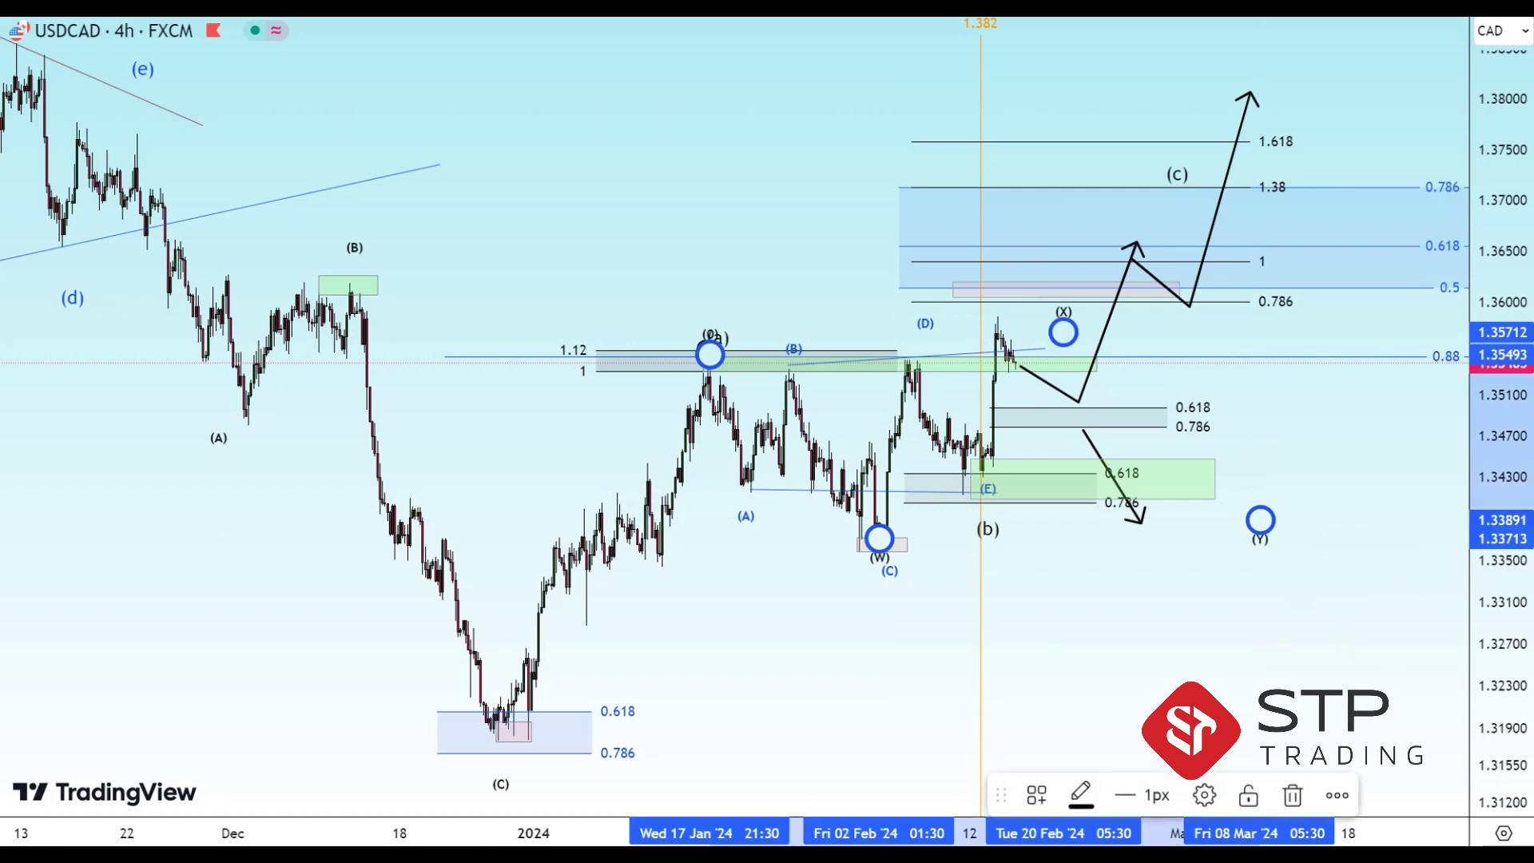
key(Delete)
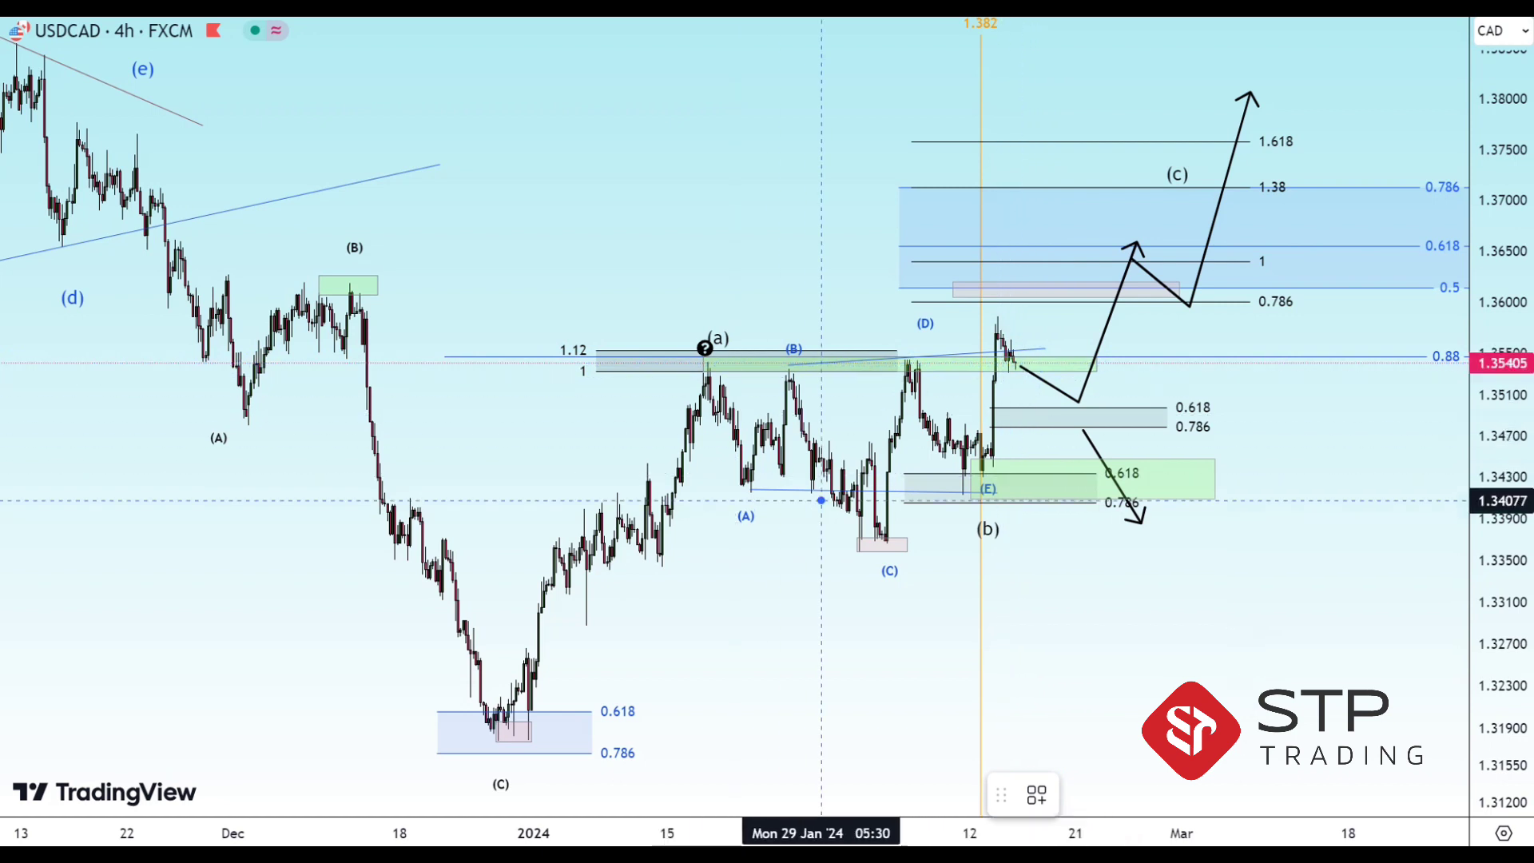
Draw a large green box over February's swing from about 1.3375 to 1.3555, discarding a stray trend line
drag(887, 536, 1071, 341)
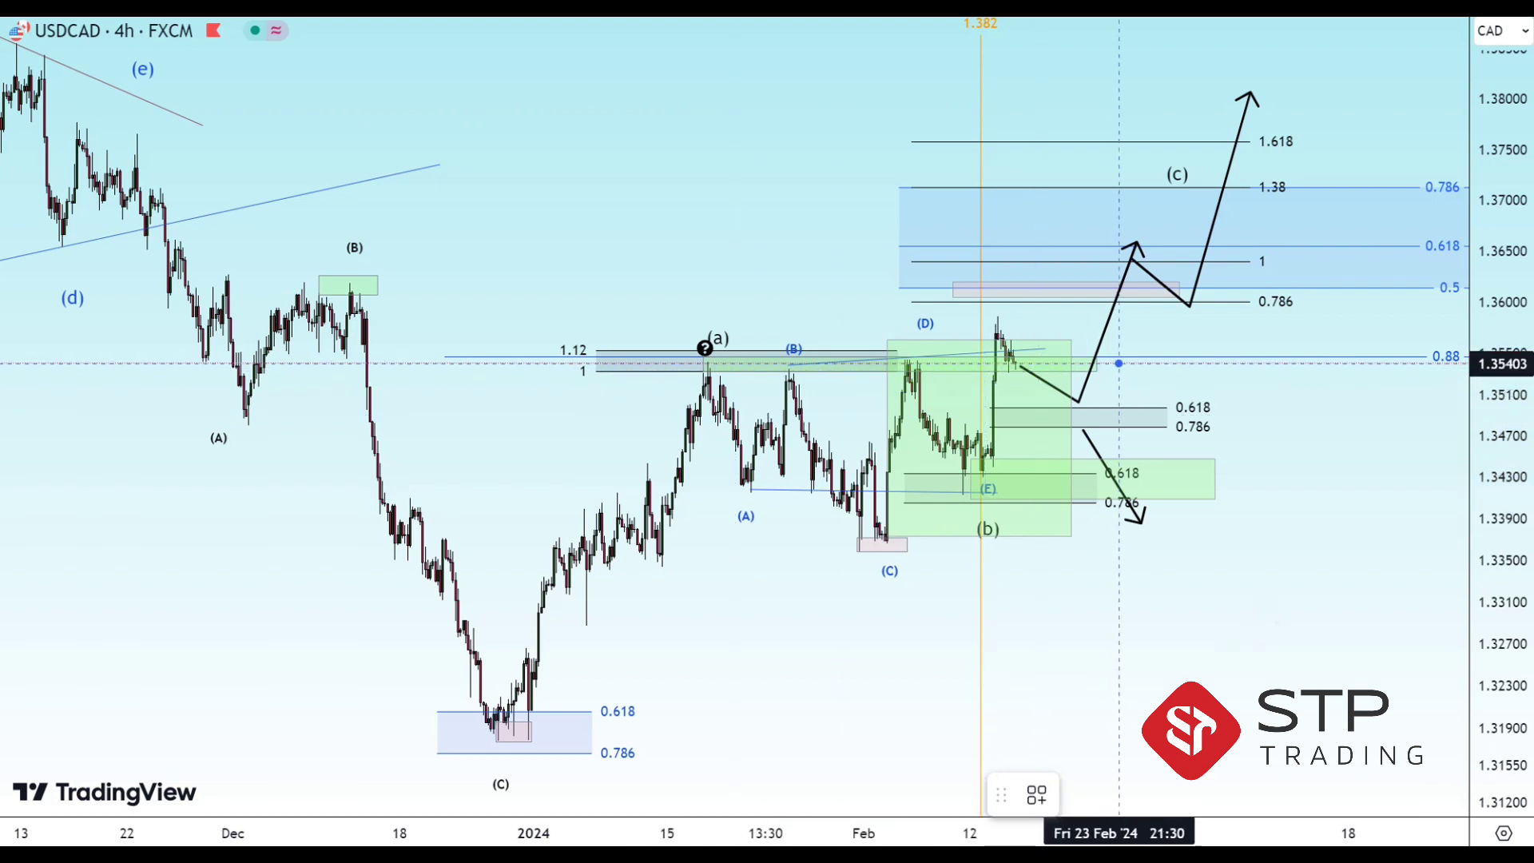
click(1076, 350)
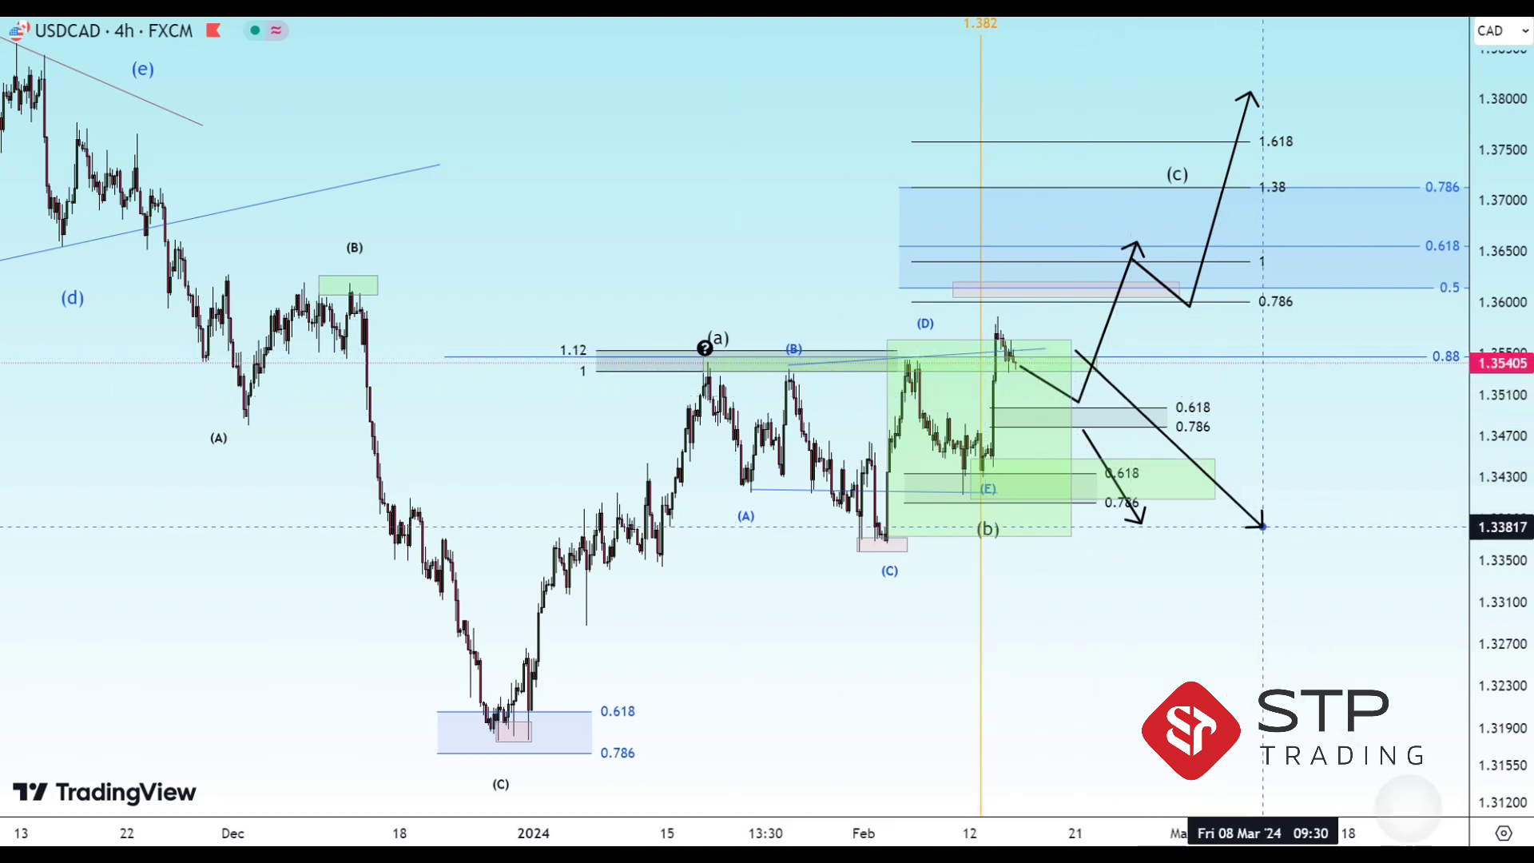
click(1262, 527)
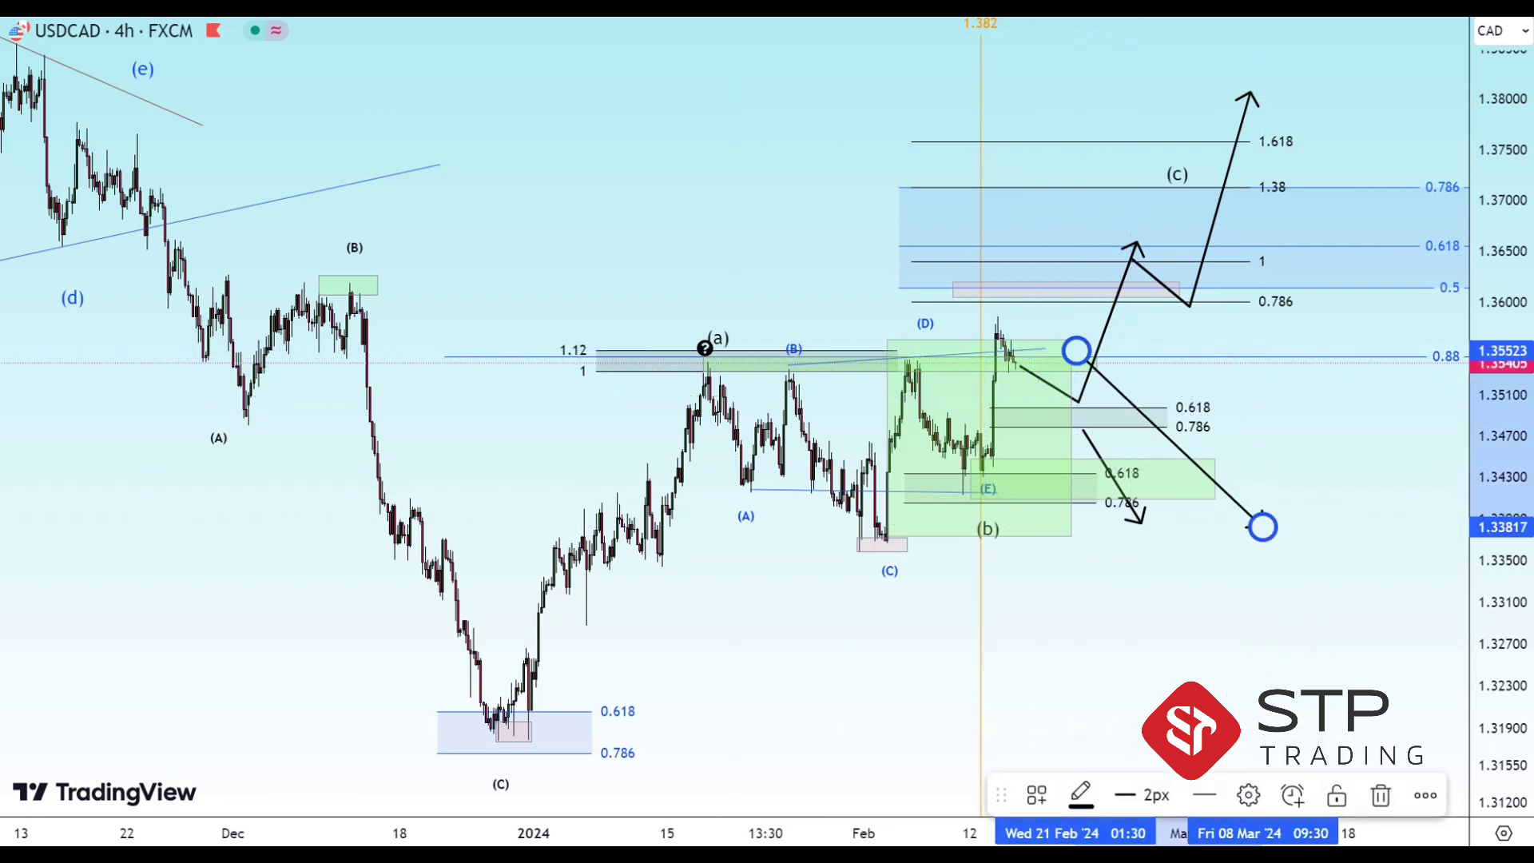
click(1379, 795)
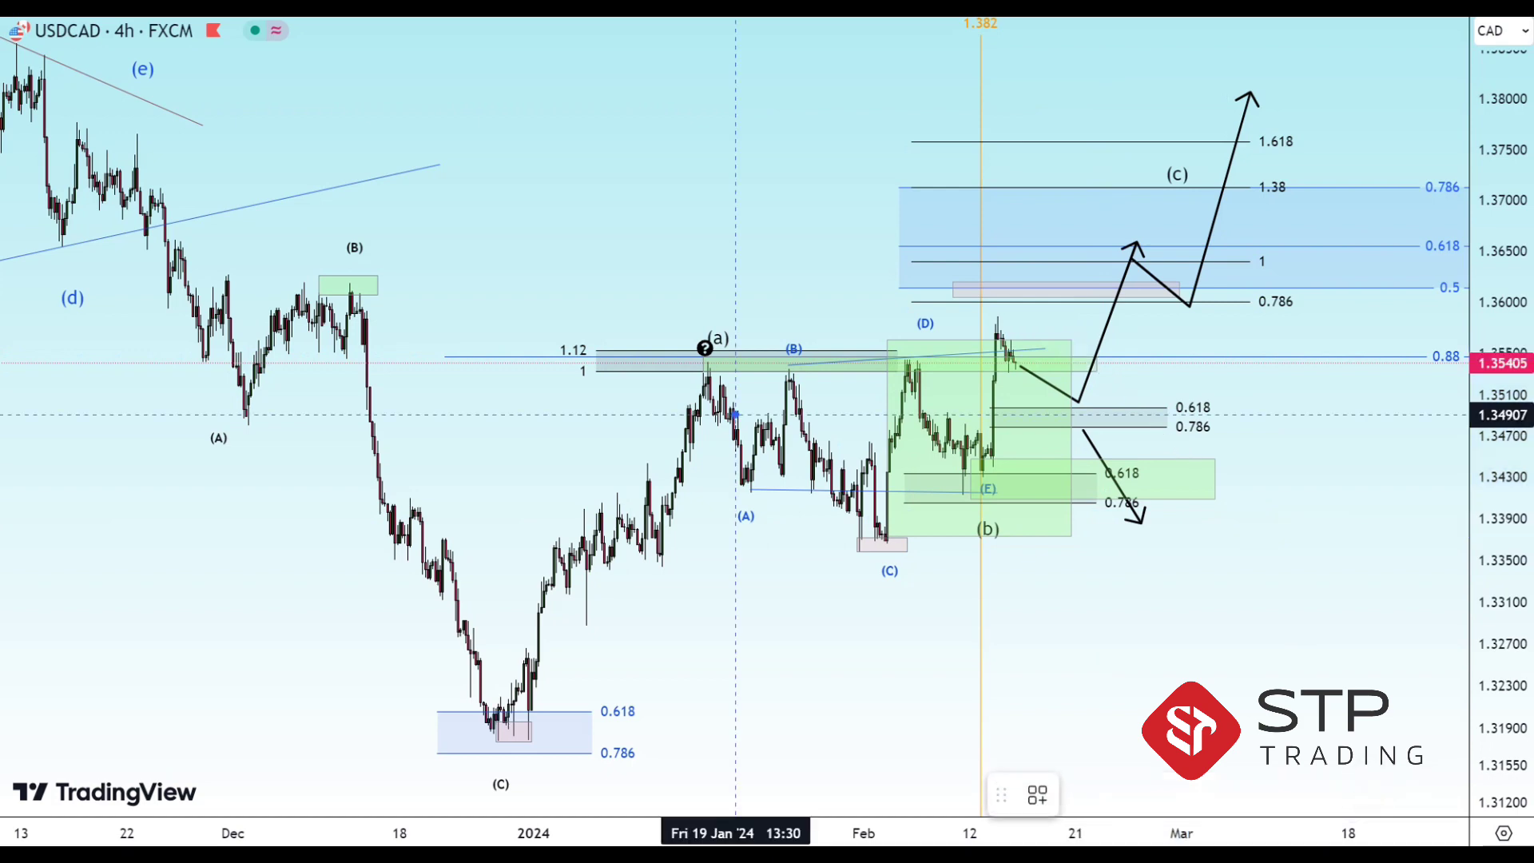
Draw a long pale pink box below (b), spanning about 1.3356–1.3380 from early February to mid-March
drag(929, 529, 1339, 554)
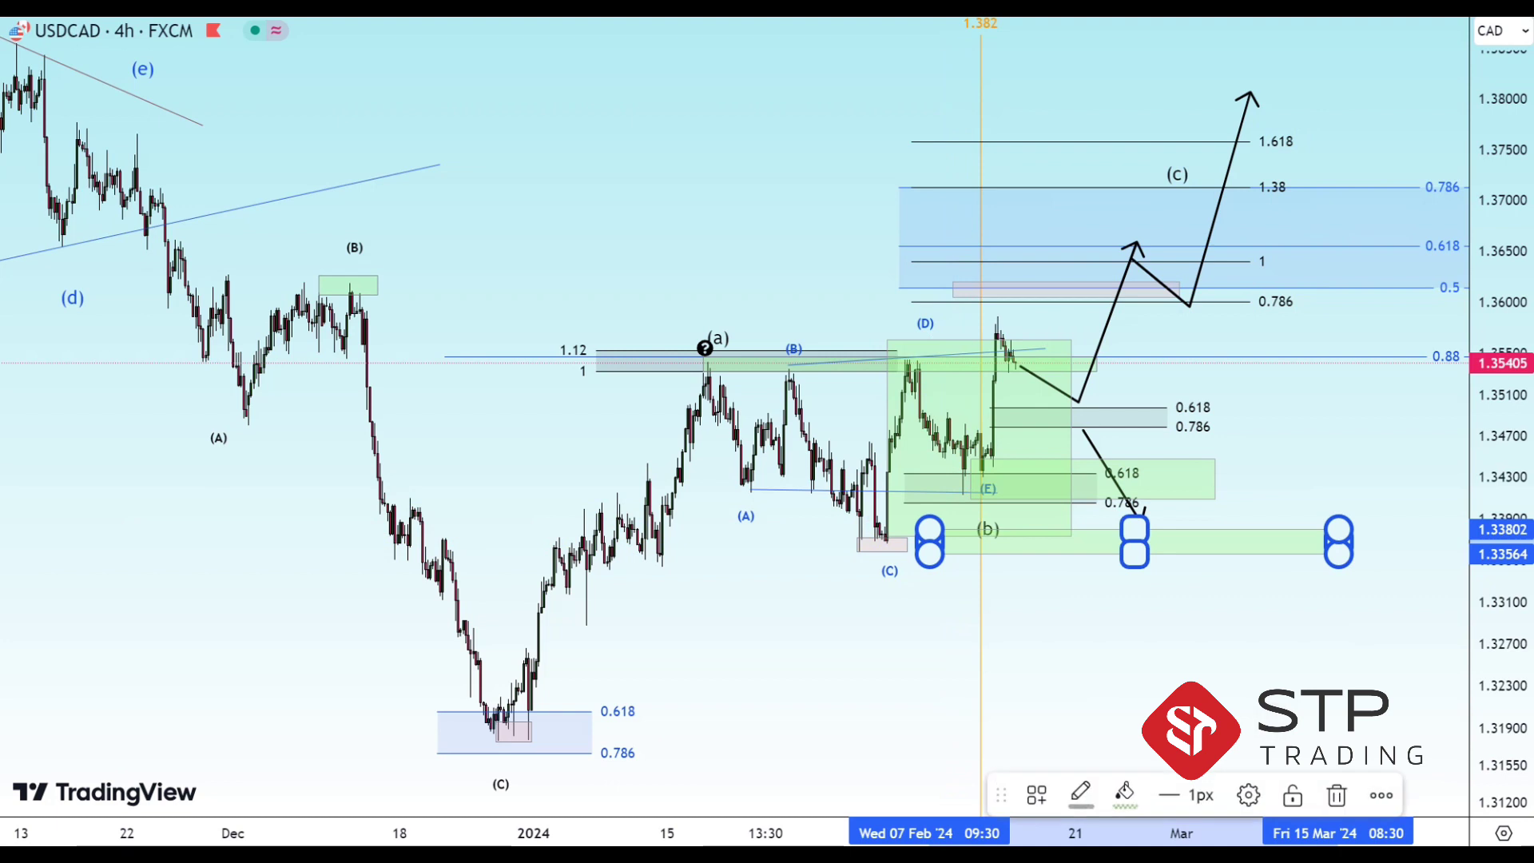
click(1128, 794)
click(1126, 667)
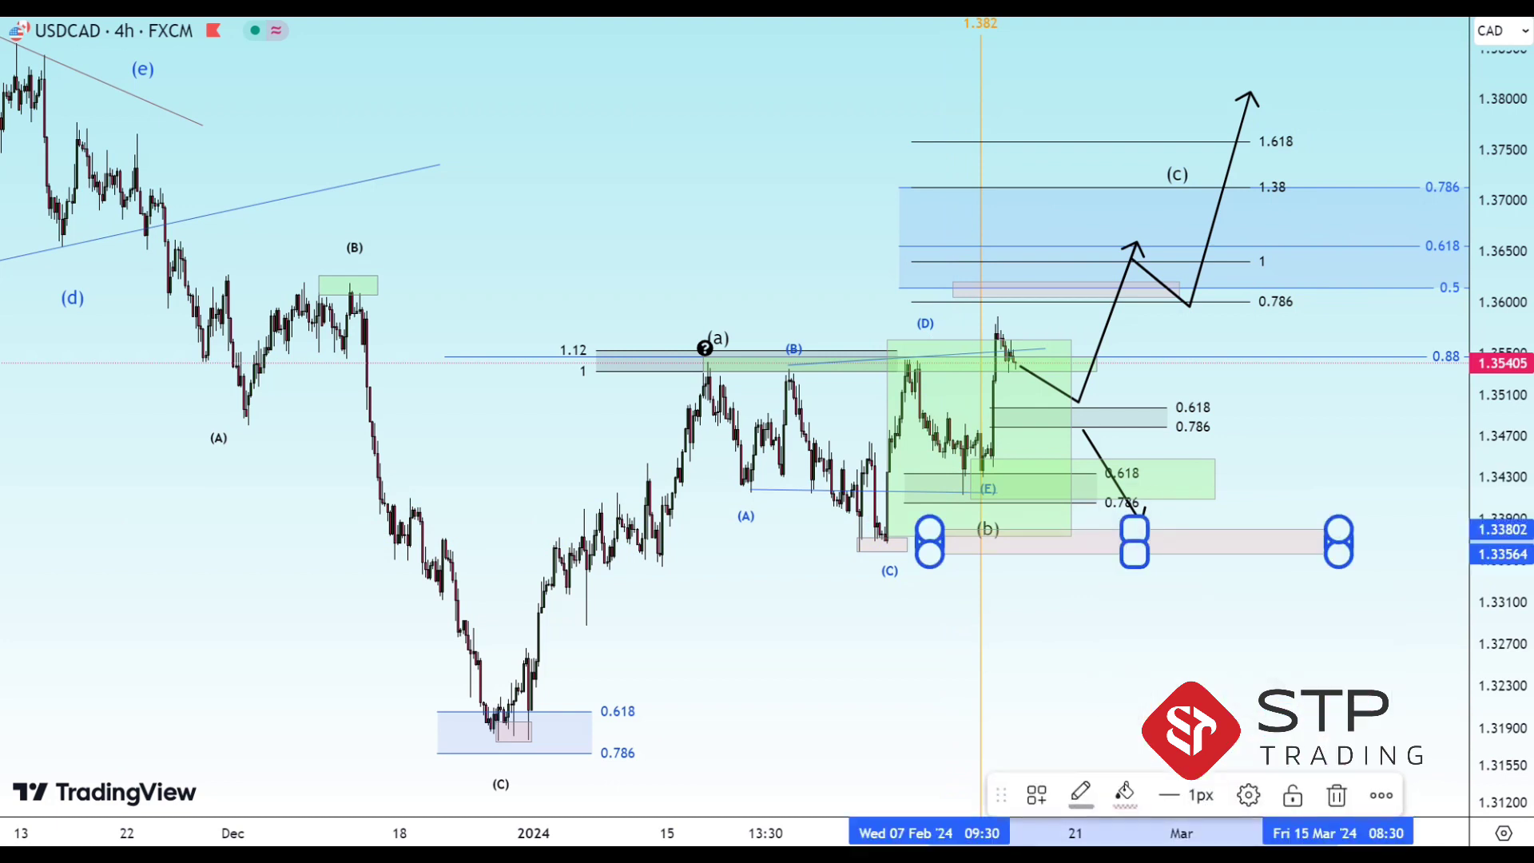
Delete the large green box over February
click(1071, 518)
key(Delete)
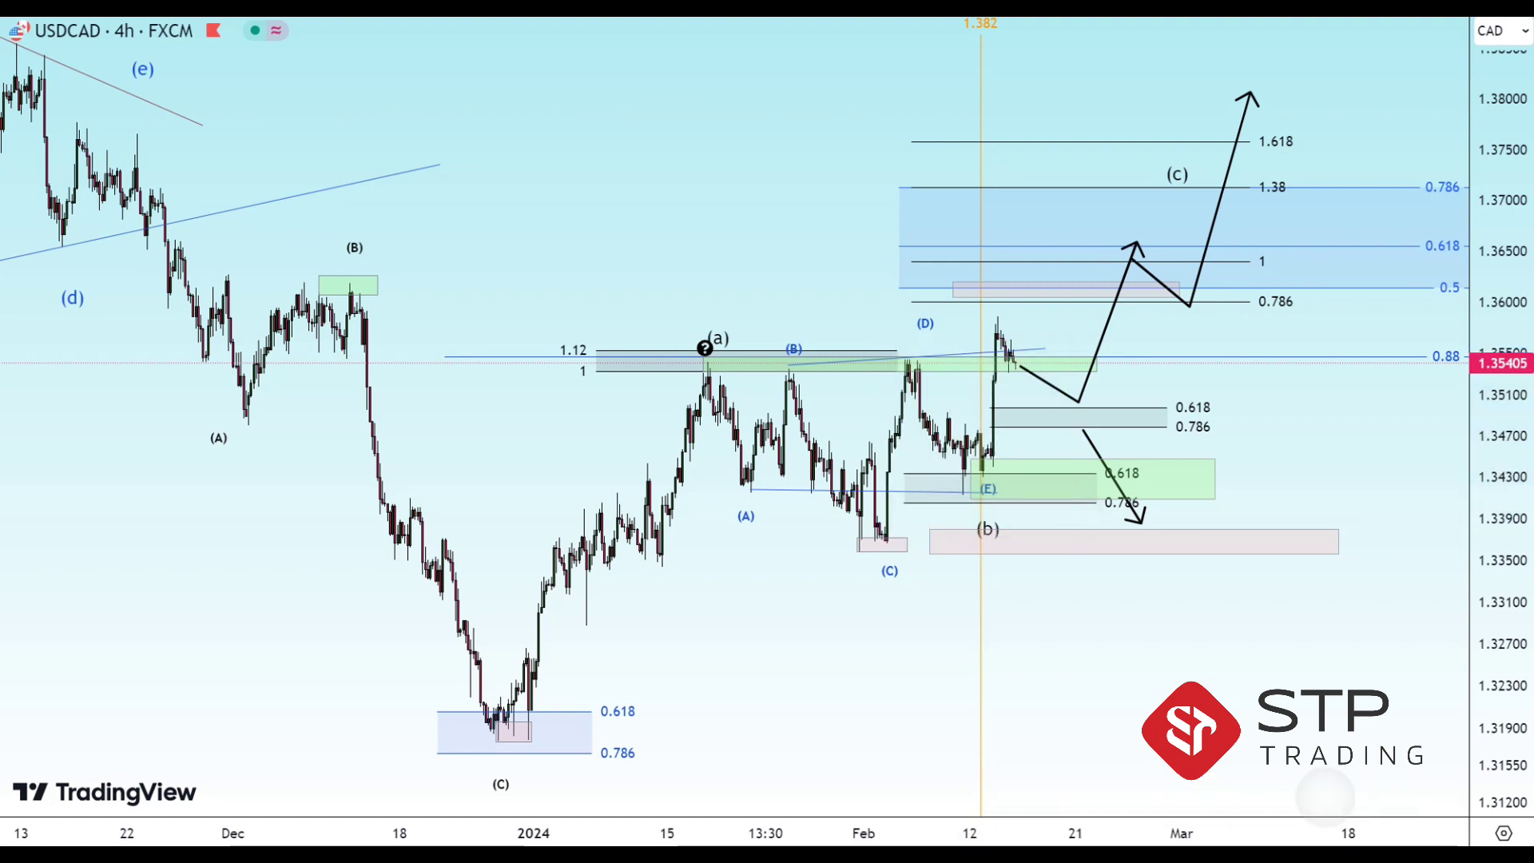
scroll(767, 431, right, 2)
click(1095, 545)
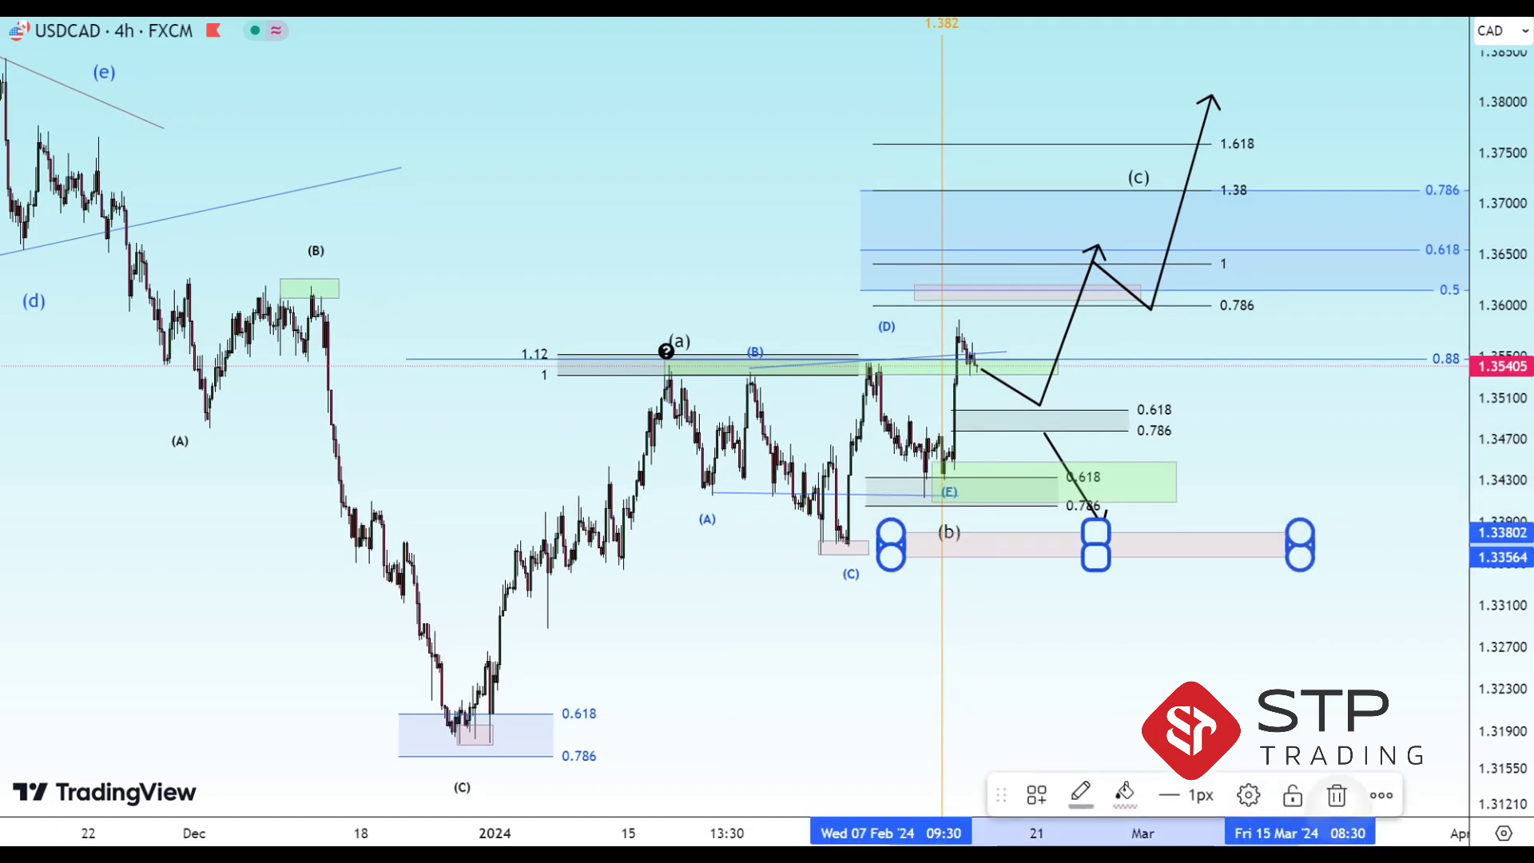
Delete the pale pink box under (b) and the bearish downward arrow, keeping only the bullish path
key(Delete)
click(1074, 481)
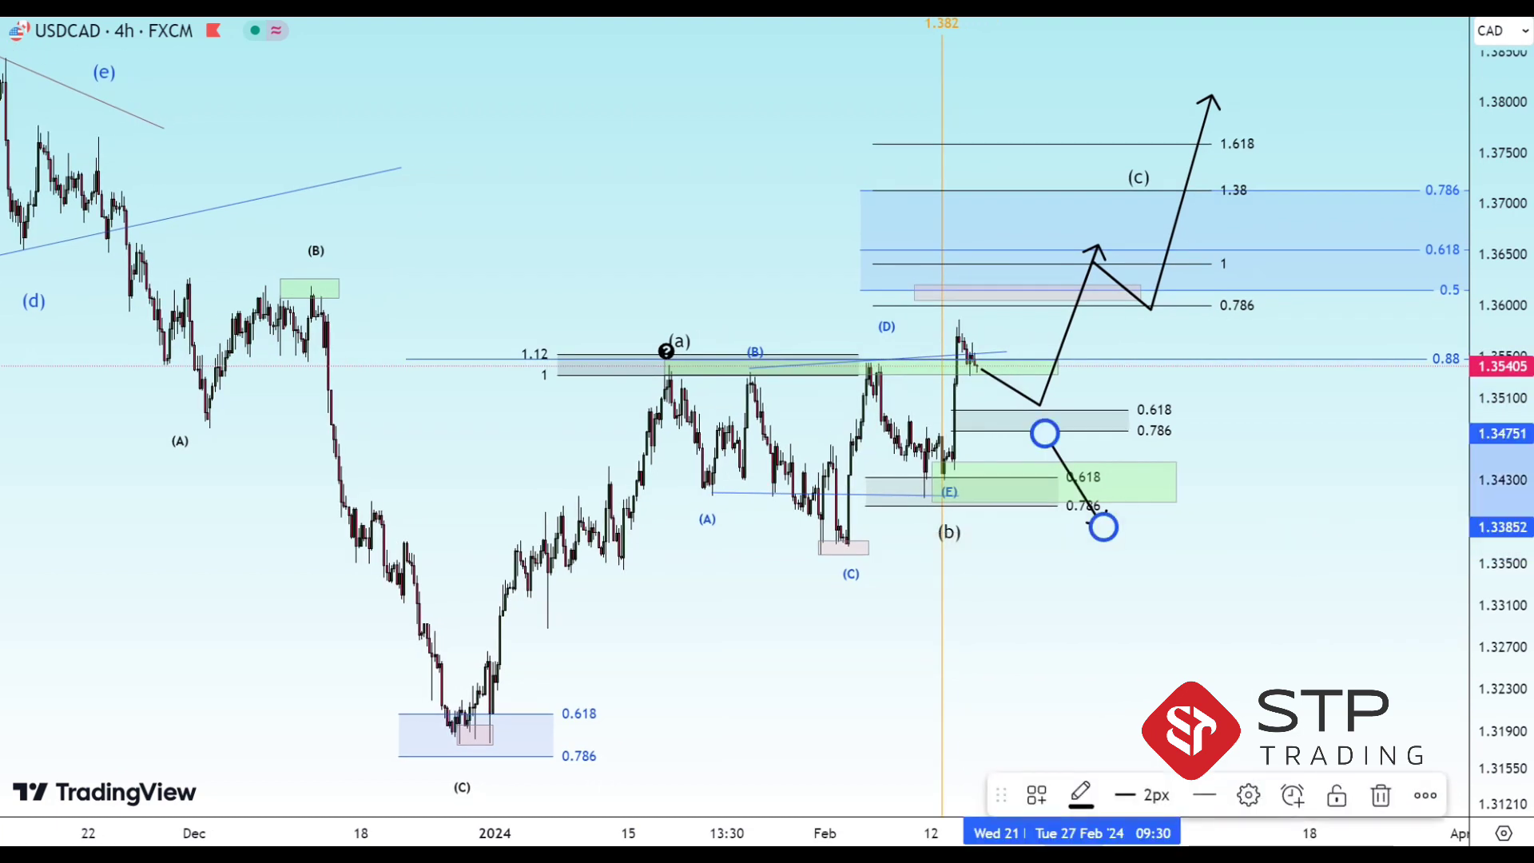
key(Delete)
click(1039, 431)
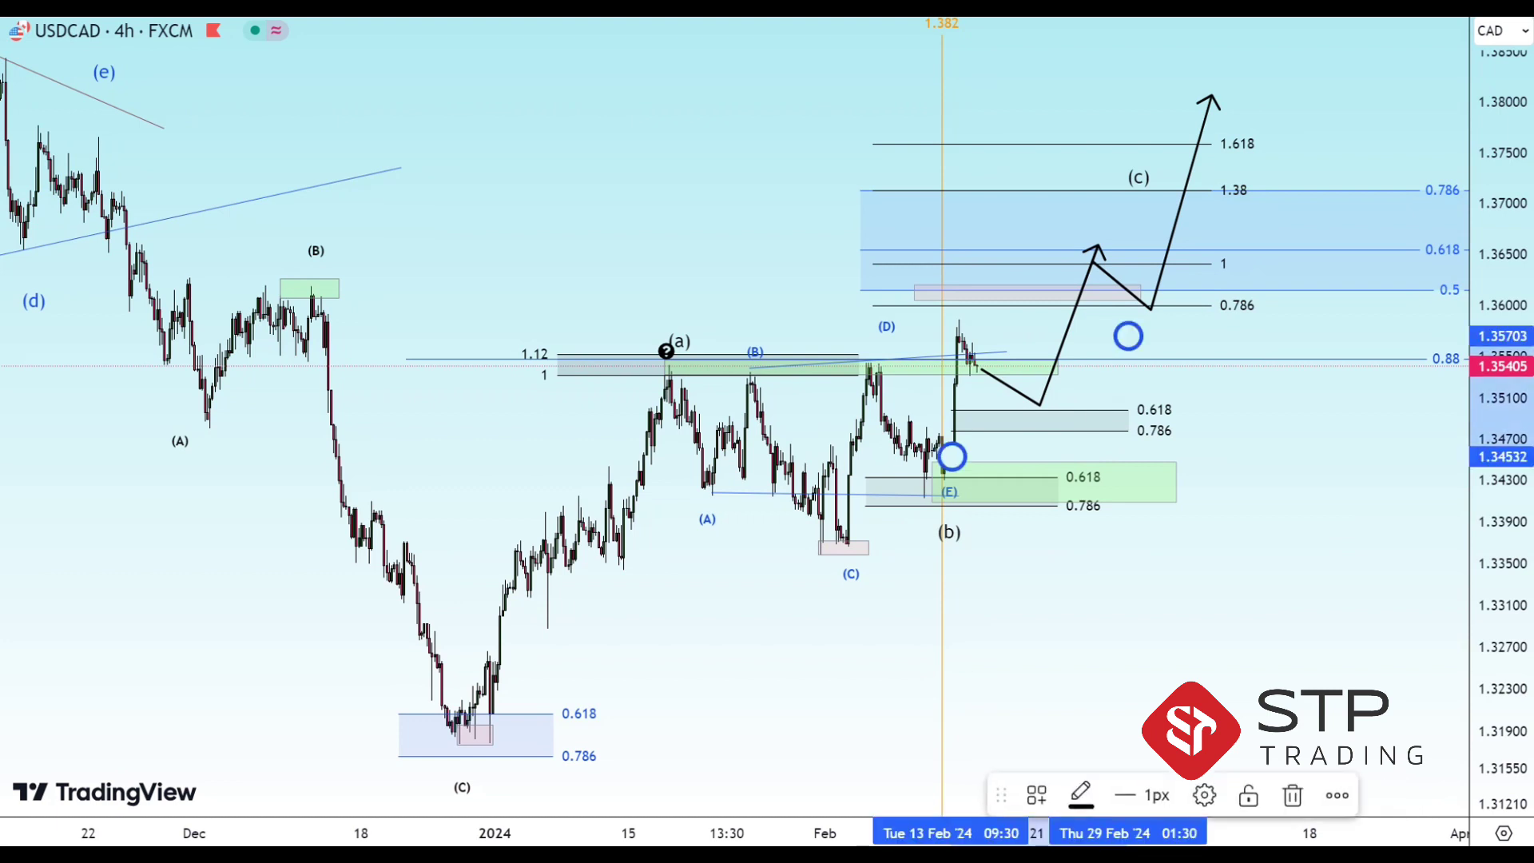
drag(1280, 415, 1276, 413)
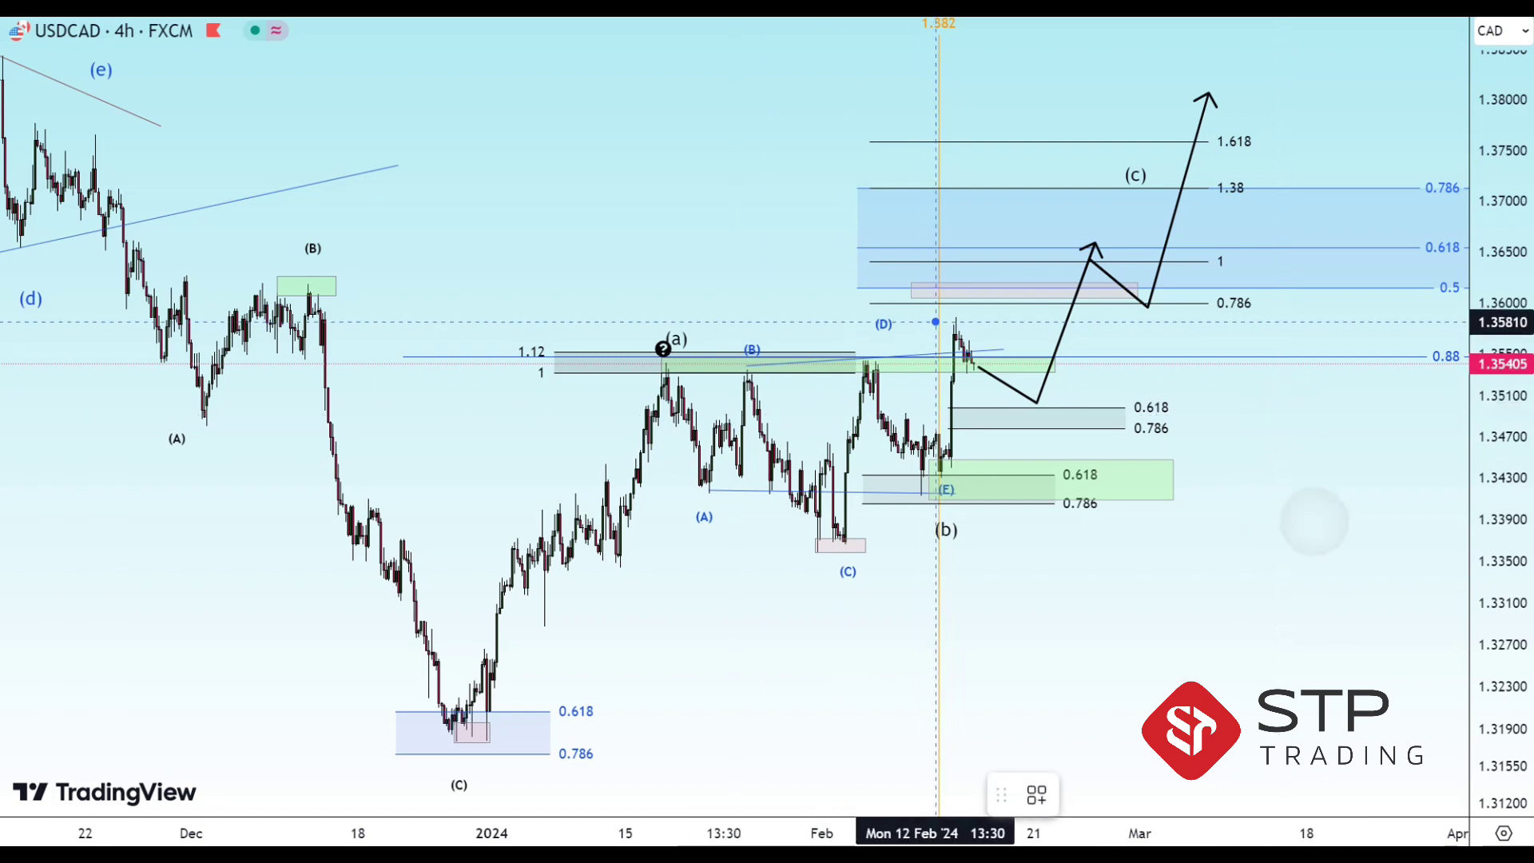
drag(951, 318, 1163, 334)
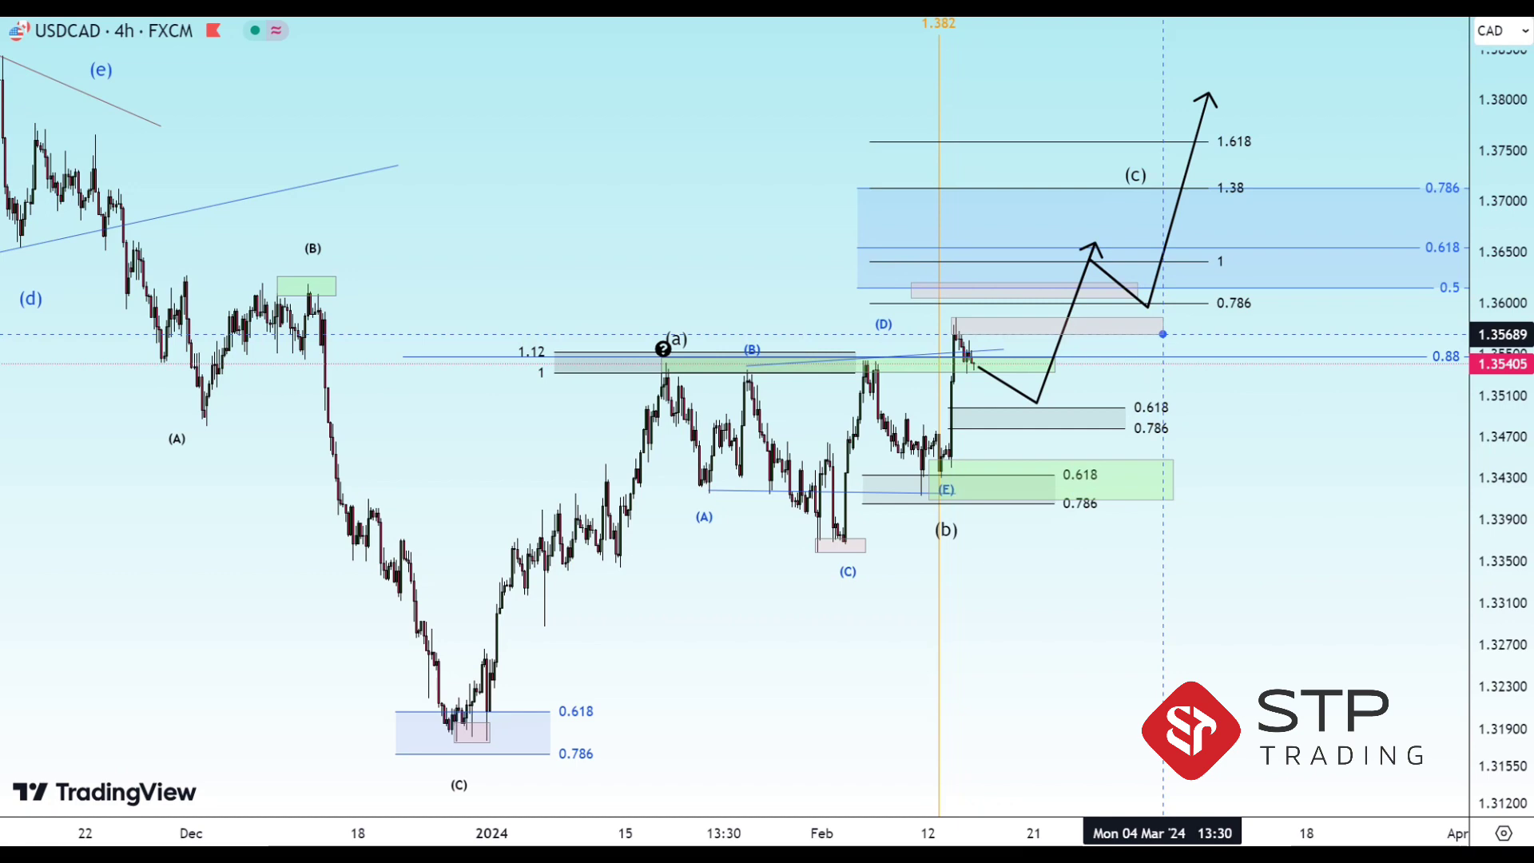
key(Escape)
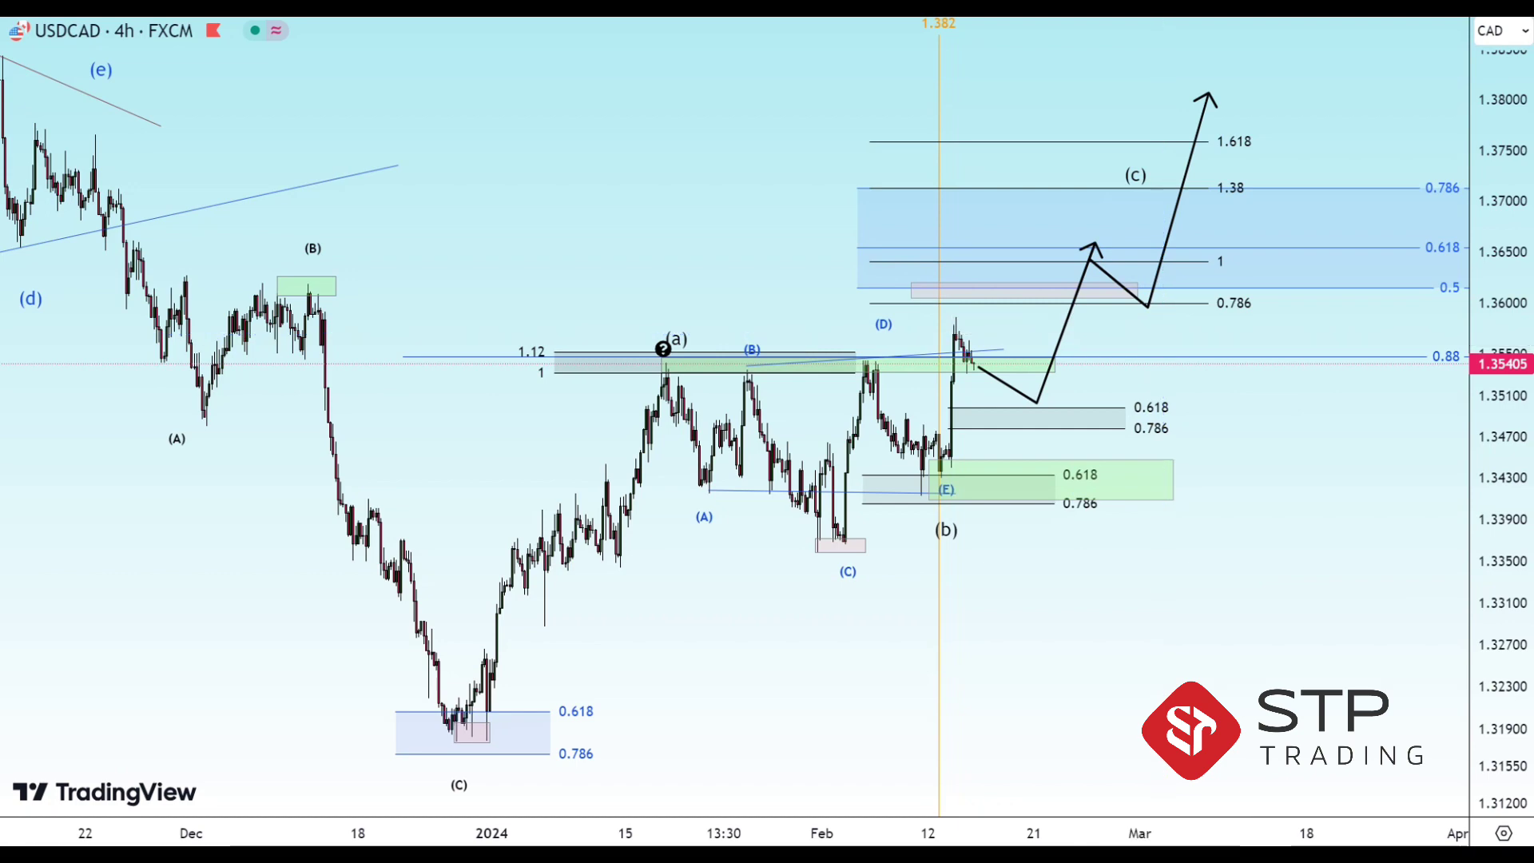